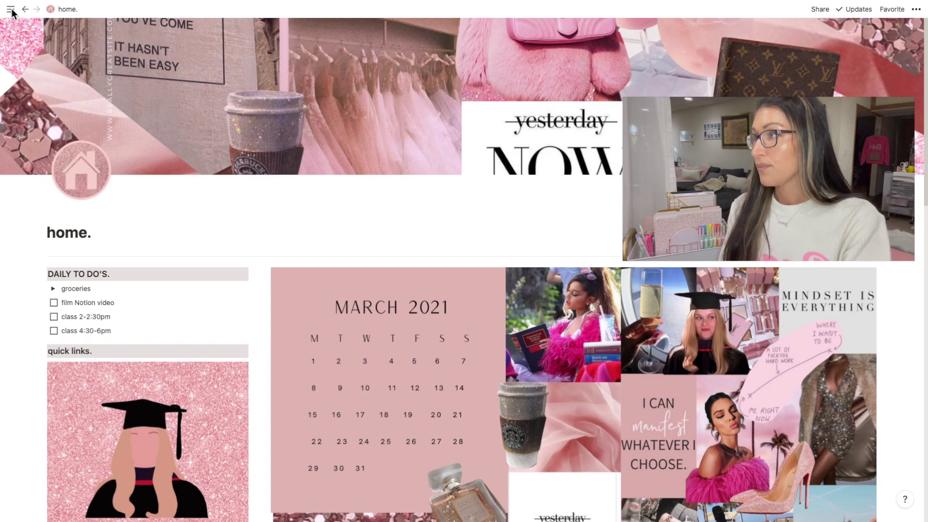
Show the sidebar and check off "film Notion video" and "class 2-2:30pm" in the daily to-do list
left_click(11, 9)
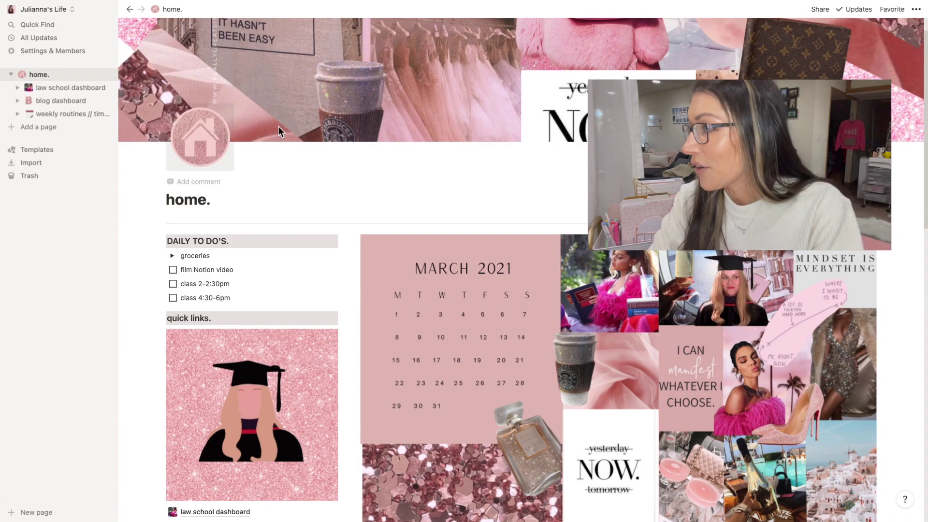
scroll(436, 87, "up", 2)
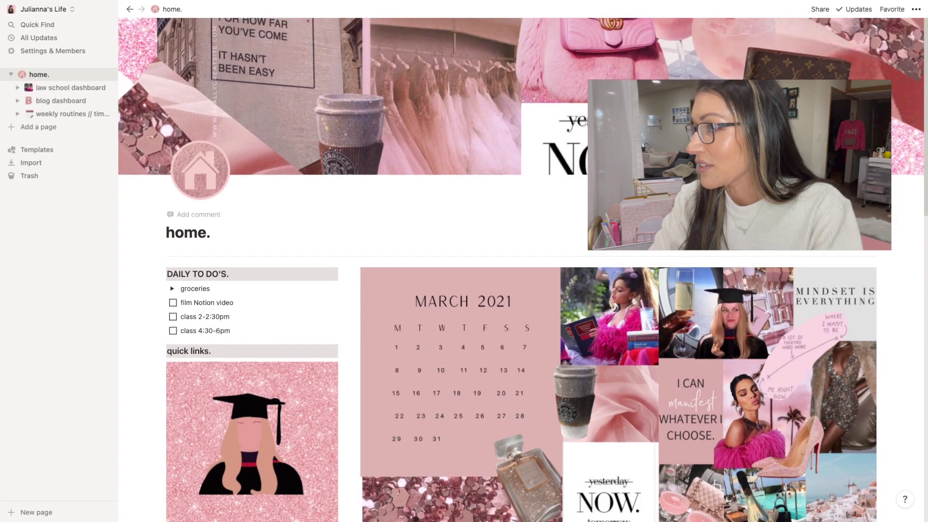
scroll(219, 135, "down", 2)
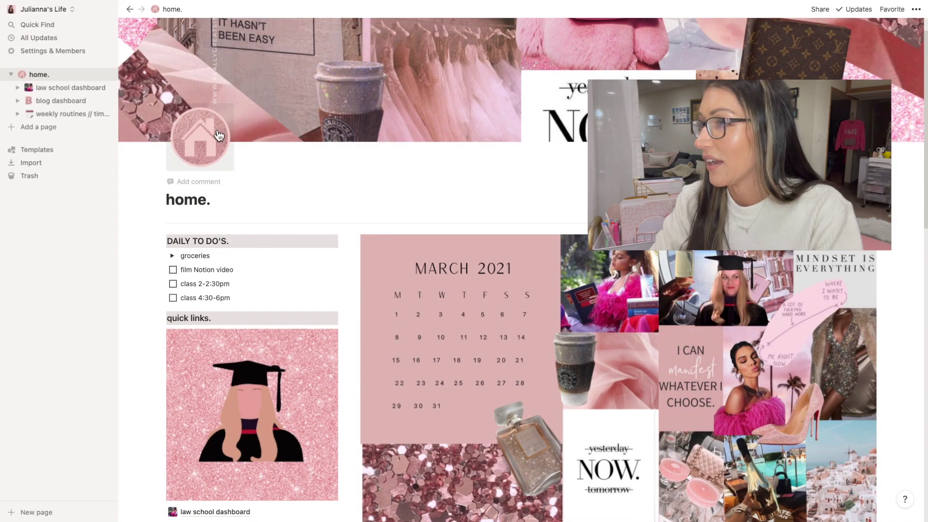
scroll(436, 84, "up", 2)
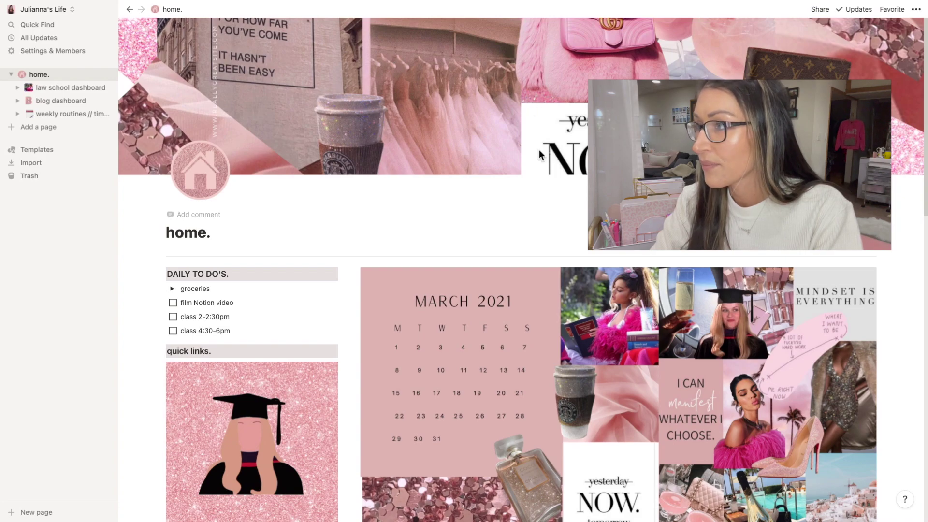
scroll(539, 154, "down", 10)
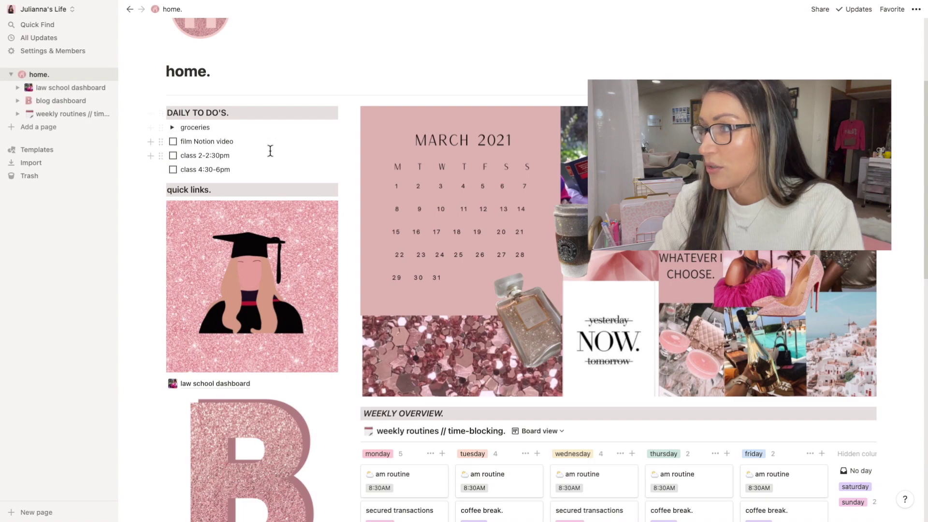
left_click(173, 142)
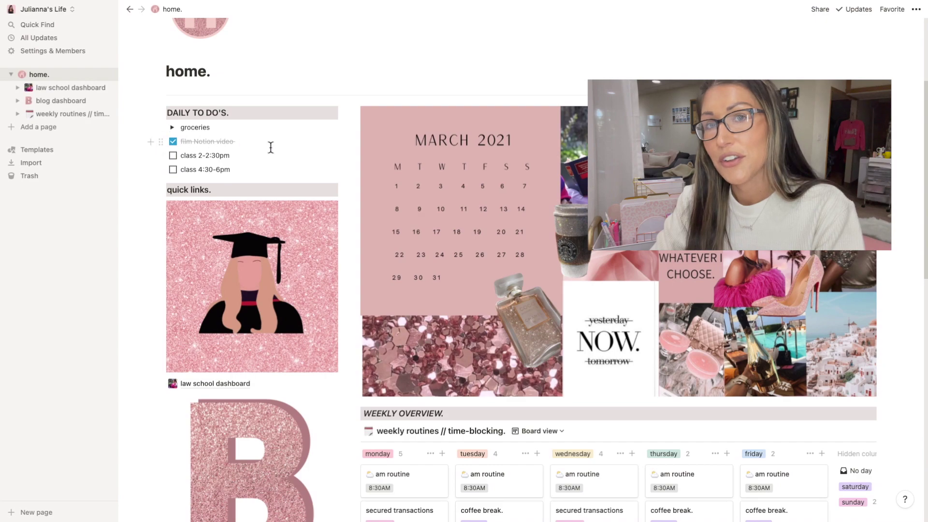
left_click(173, 156)
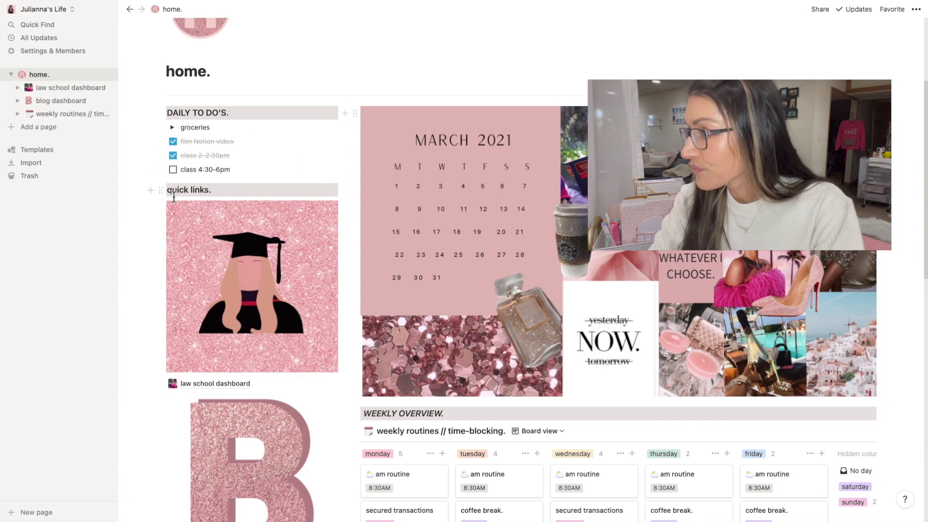
Look inside the groceries toggle, collapse it again, and review the home page's quick links and weekly overview
left_click(171, 127)
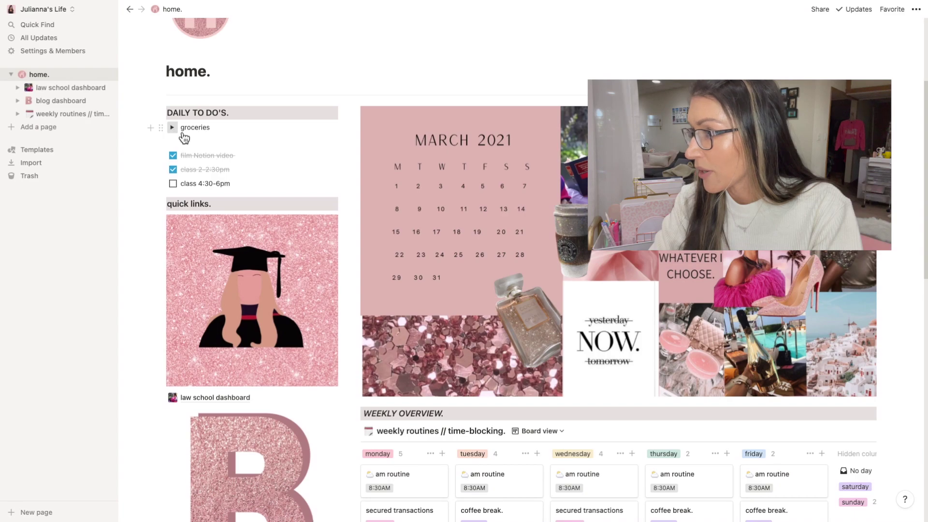
left_click(171, 127)
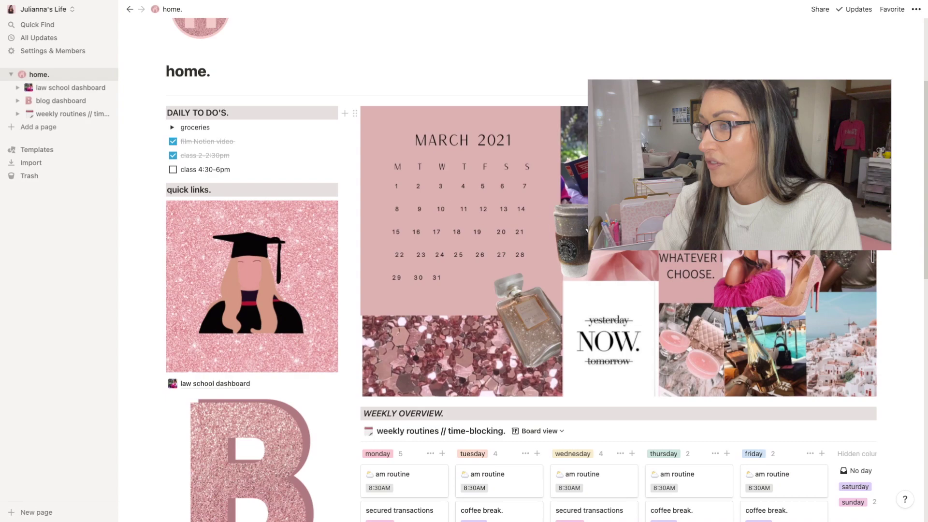
scroll(496, 251, "down", 2)
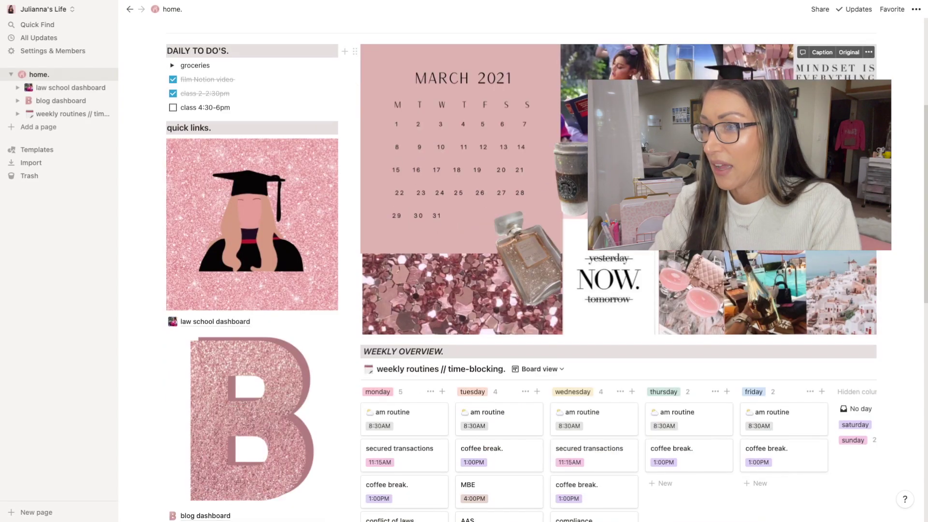
scroll(290, 245, "down", 7)
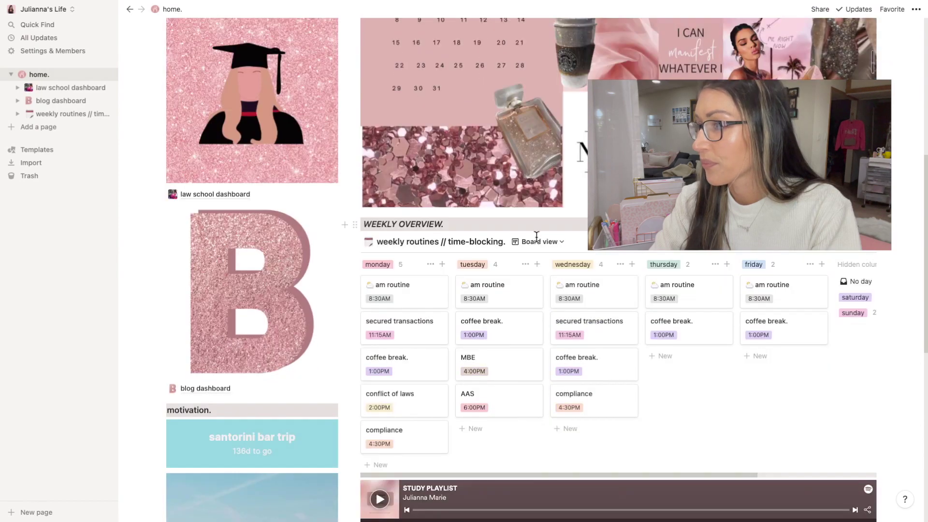
scroll(290, 245, "up", 3)
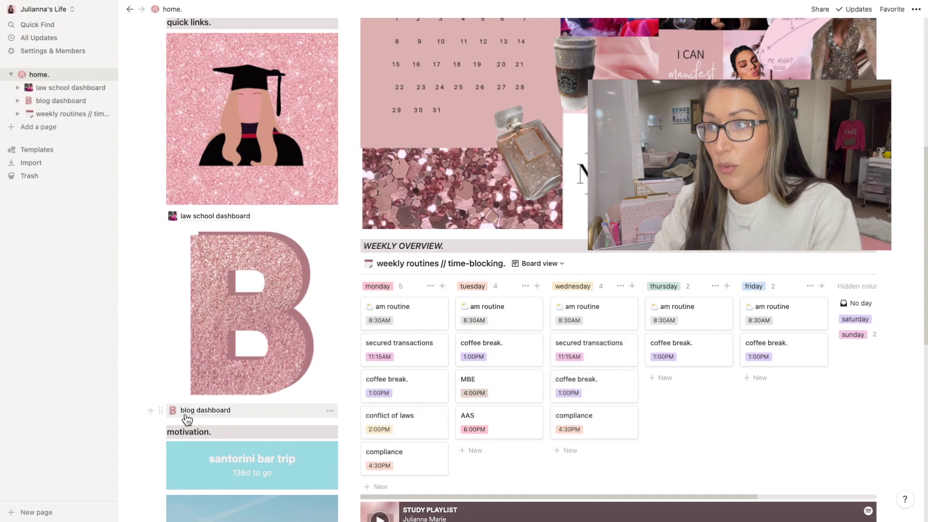
scroll(388, 221, "down", 4)
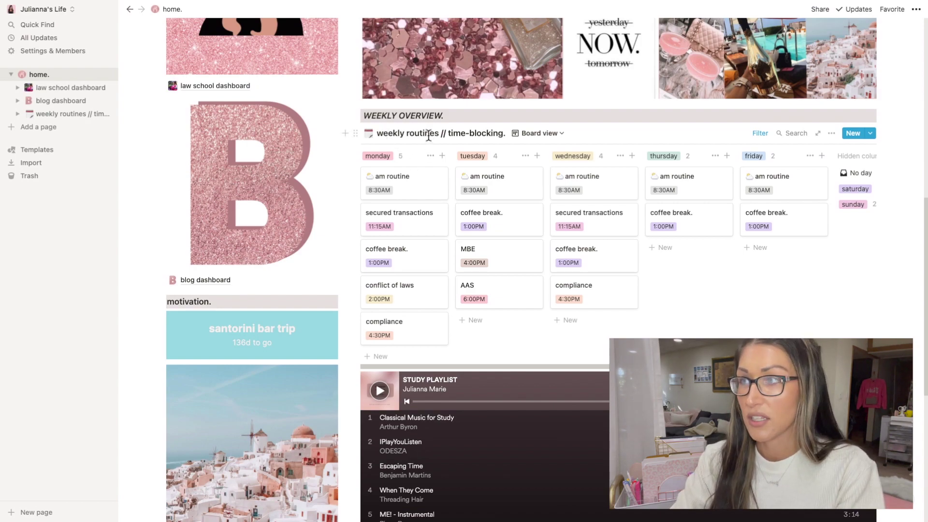
Open Monday's am routine card and examine its weekday morning routine list
left_click(402, 177)
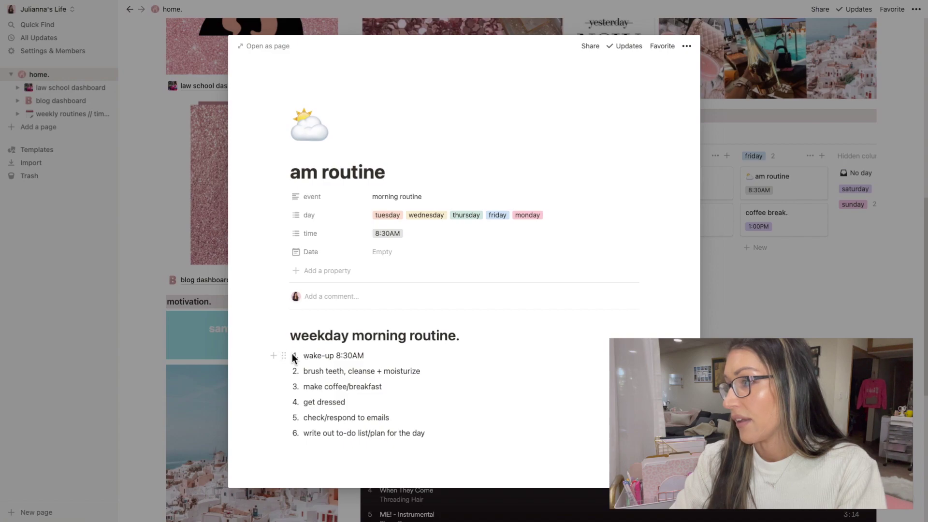
mouse_move(293, 356)
left_mouse_down()
mouse_move(372, 410)
mouse_move(300, 355)
left_mouse_up()
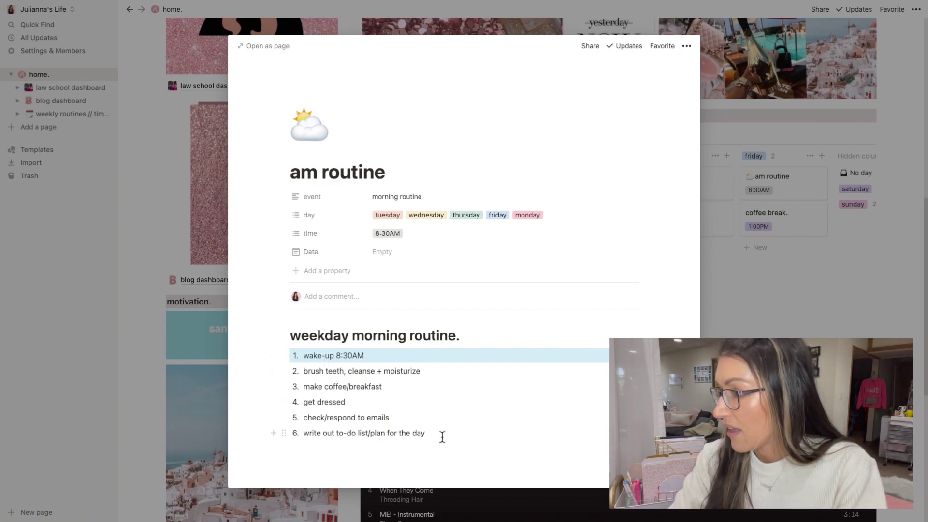
left_click(516, 426)
Browse the block types that can be inserted below the morning routine list, discard the new lines, and close the card
mouse_move(925, 270)
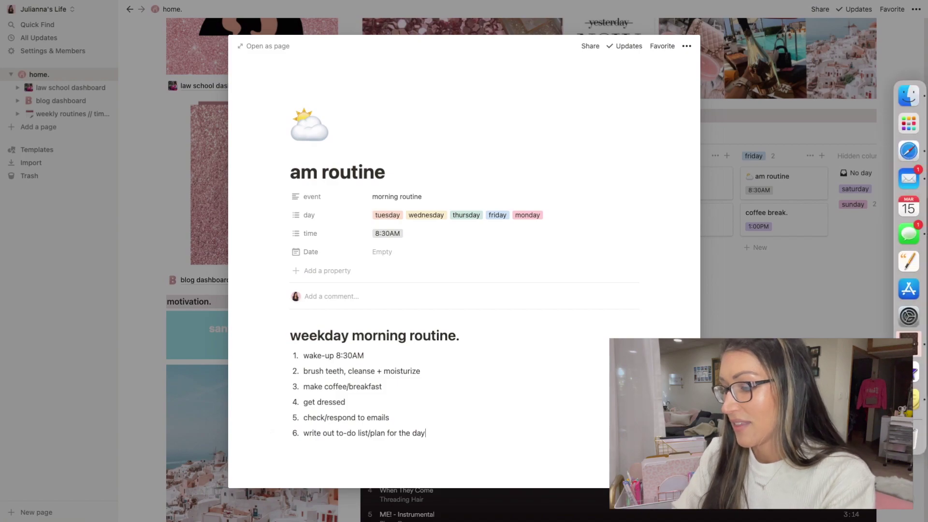
key("Return")
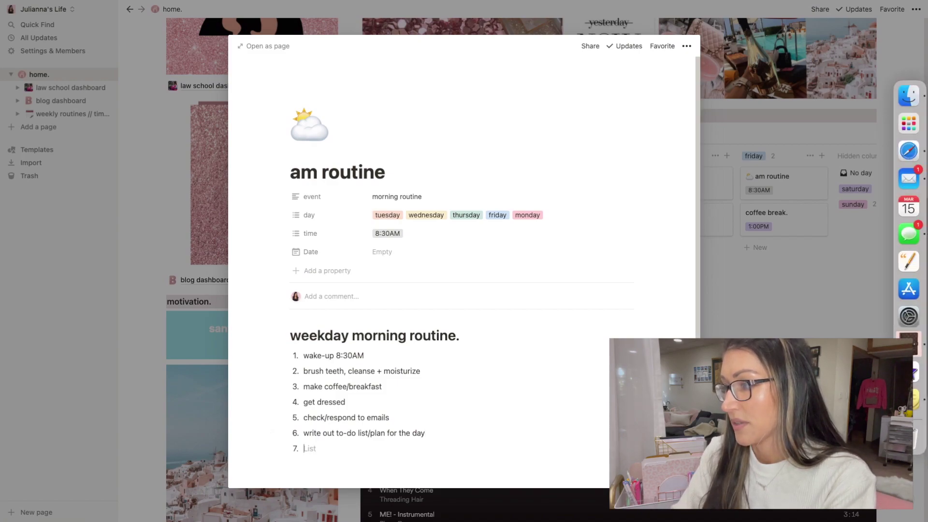
key("Return")
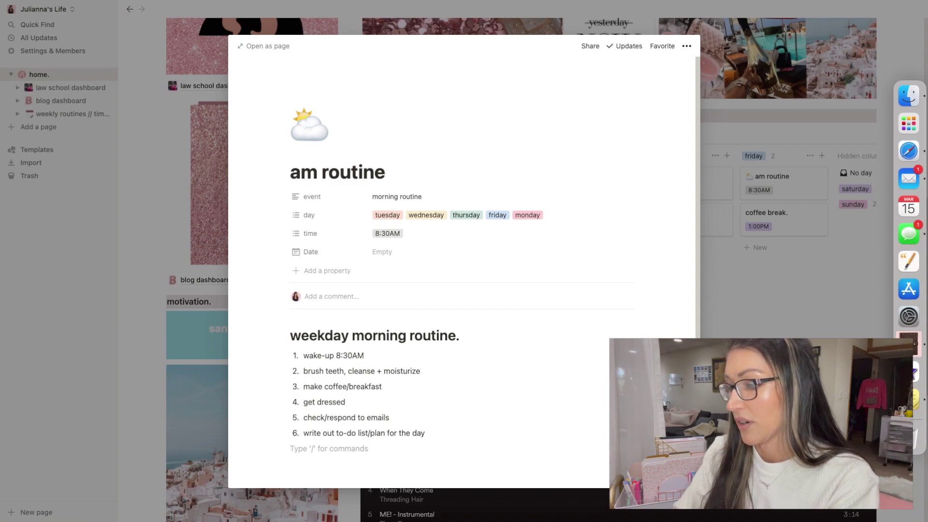
key("Return")
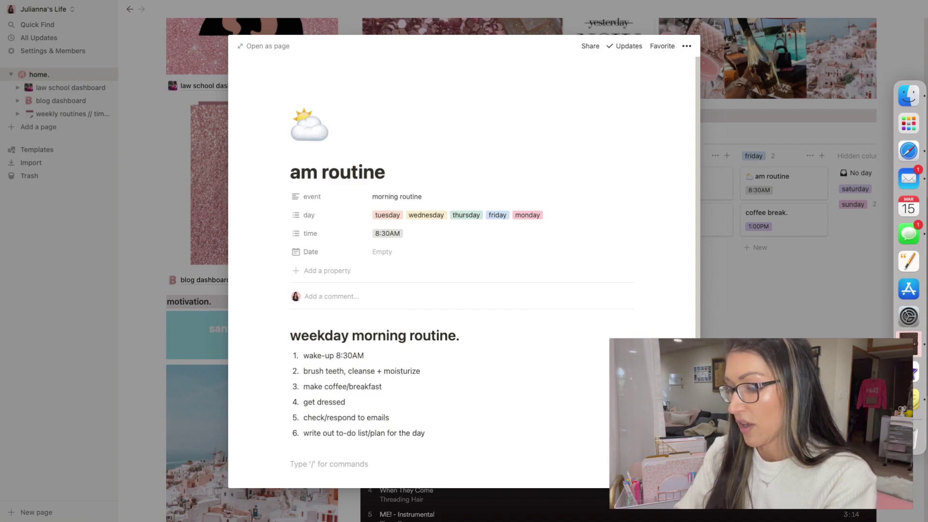
type("/")
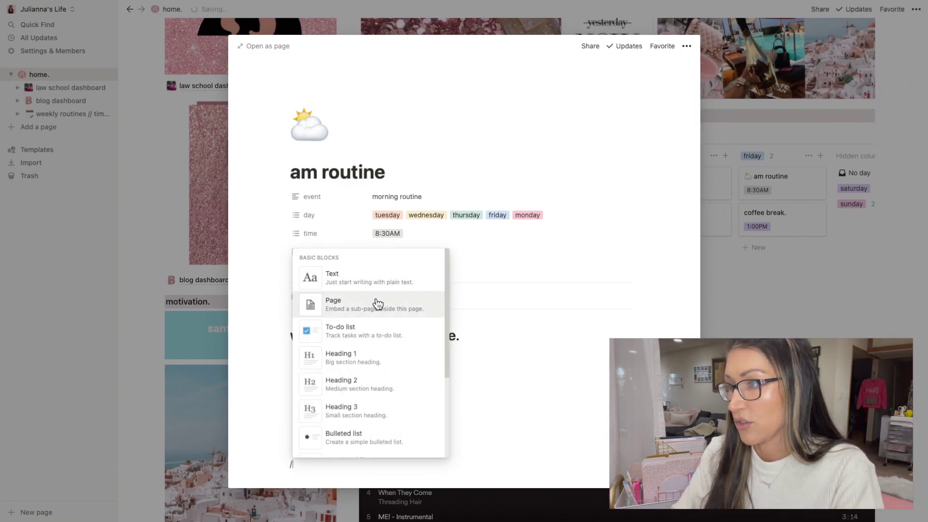
scroll(373, 321, "down", 1)
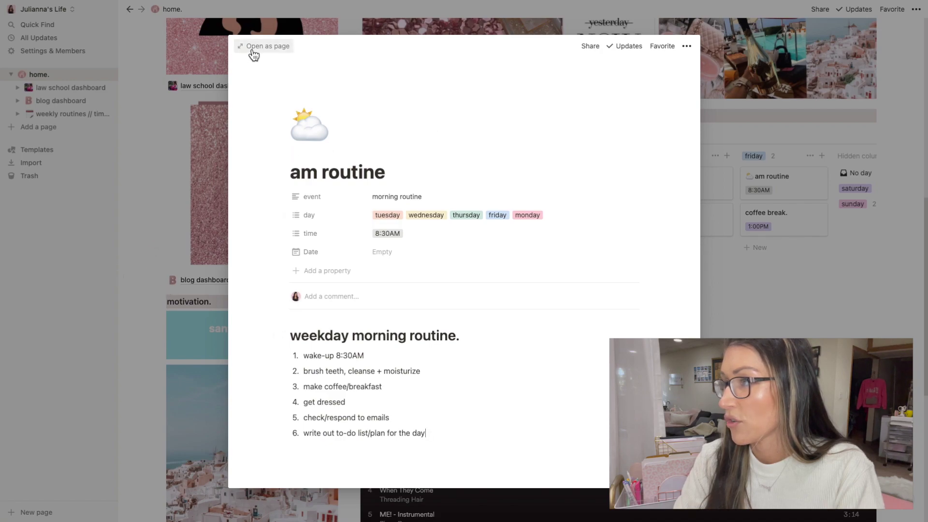
left_click(148, 174)
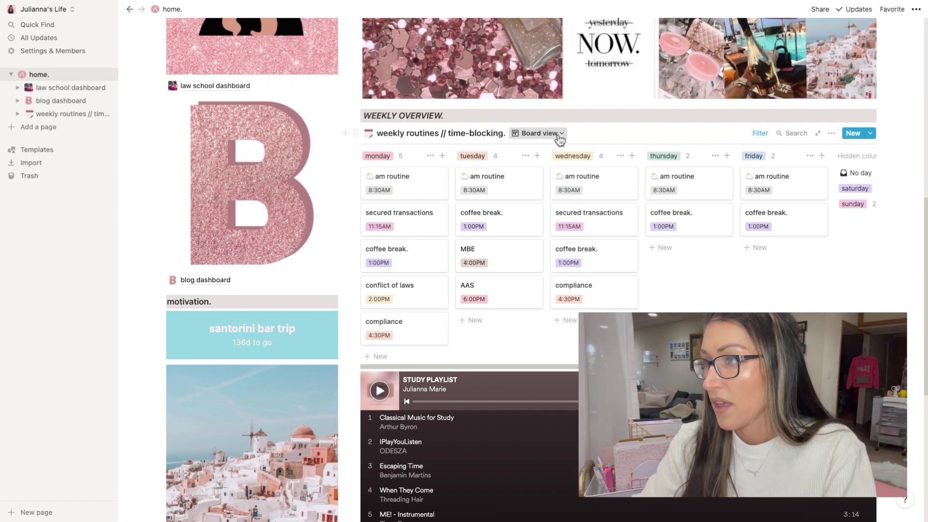
View the weekly routines database as a calendar and return it to Board view
left_click(558, 138)
left_click(497, 183)
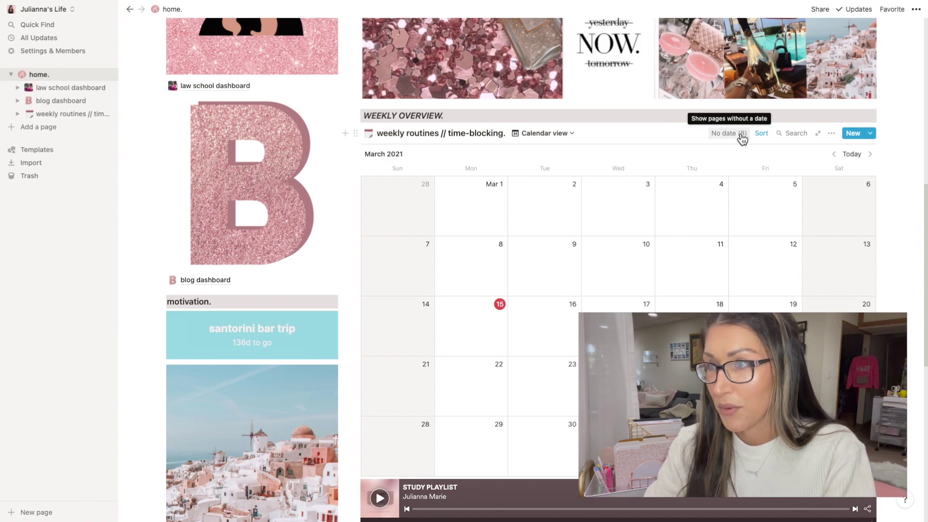
left_click(569, 134)
left_click(526, 173)
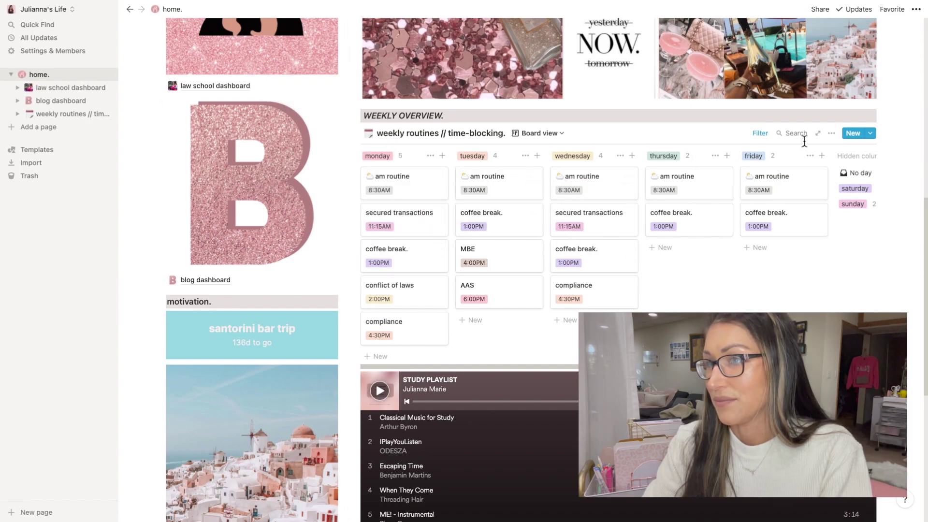
Examine which properties the weekly routines Board view displays on its cards
left_click(831, 134)
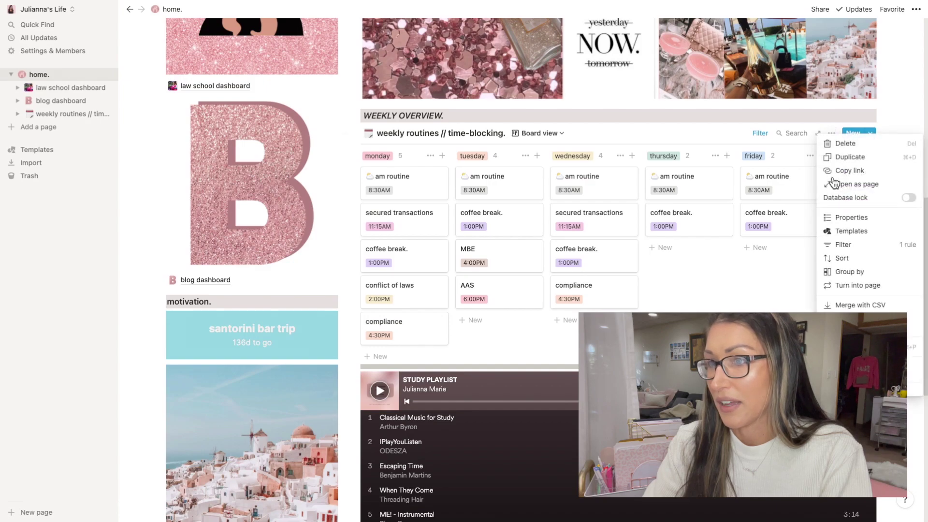
left_click(855, 218)
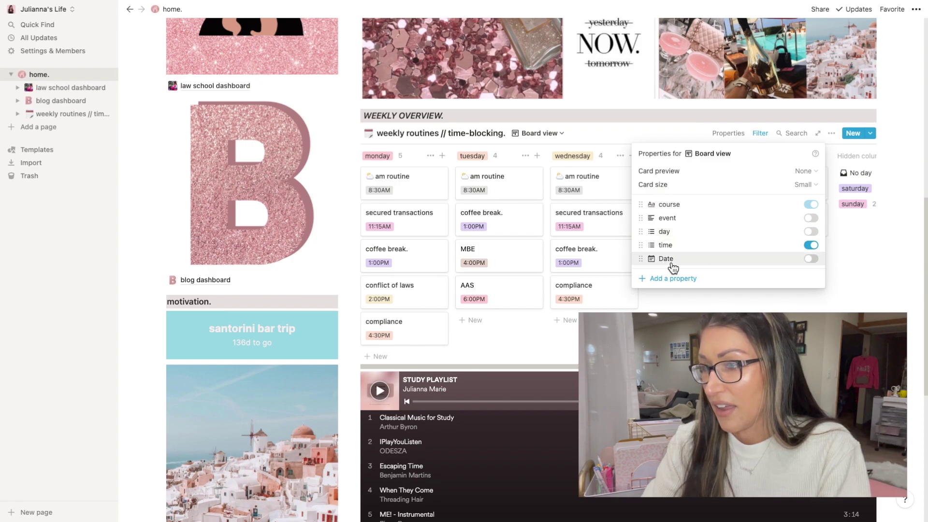
left_click(717, 296)
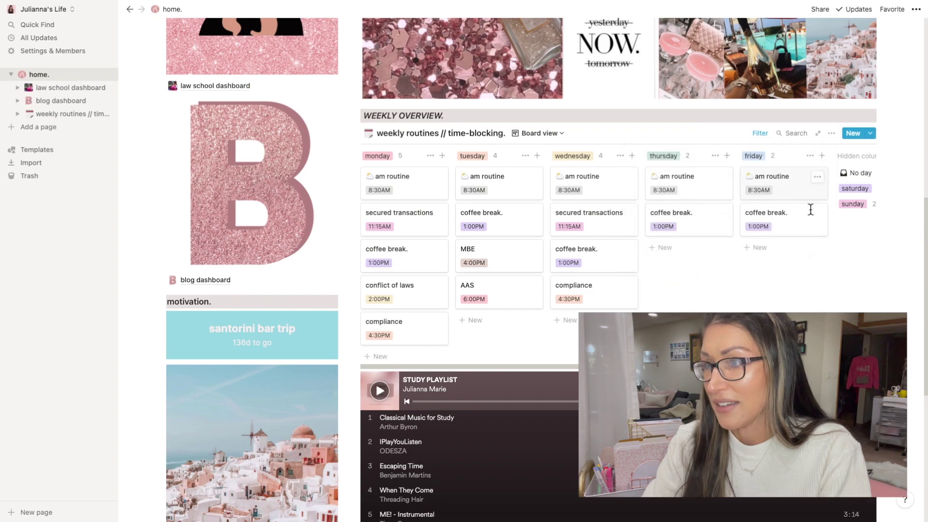
Add a card named "reading." to the thursday column of the weekly routines board
left_click(668, 249)
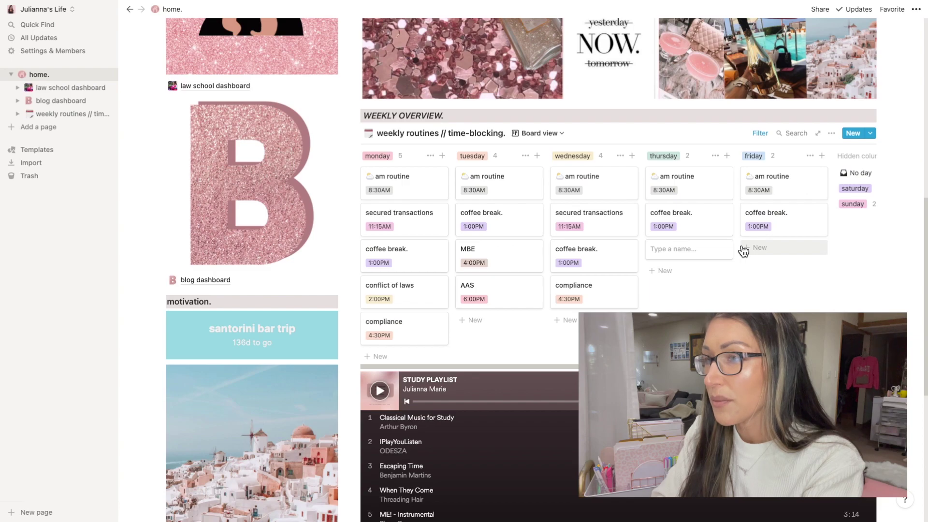
type("reading.")
key("Return")
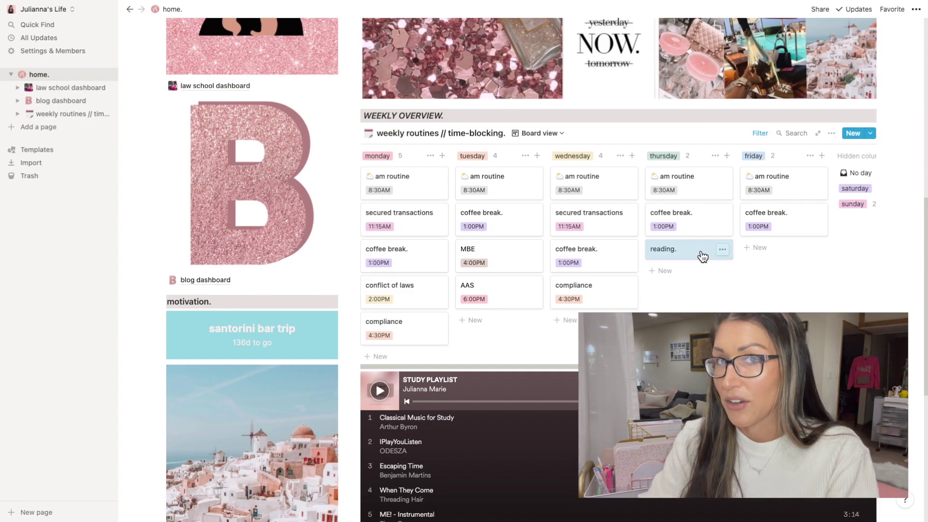
Open the "reading." card and set its event to "reading assignment for secured transactions" and its time to 2:00PM
left_click(701, 256)
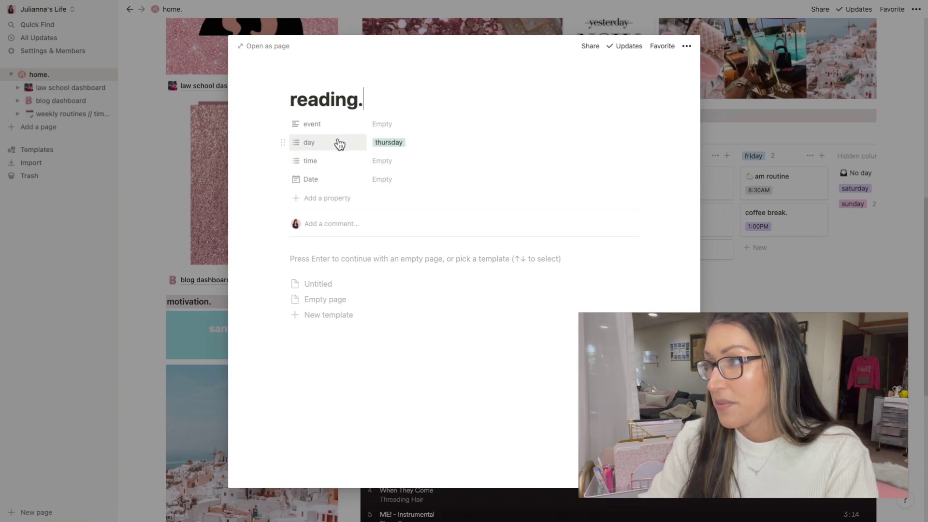
left_click(388, 126)
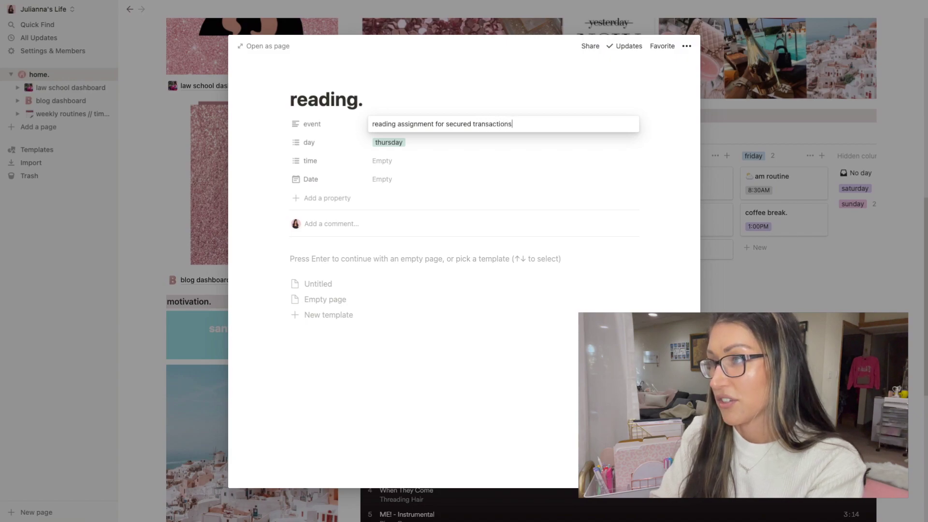
left_click(393, 168)
left_click(408, 165)
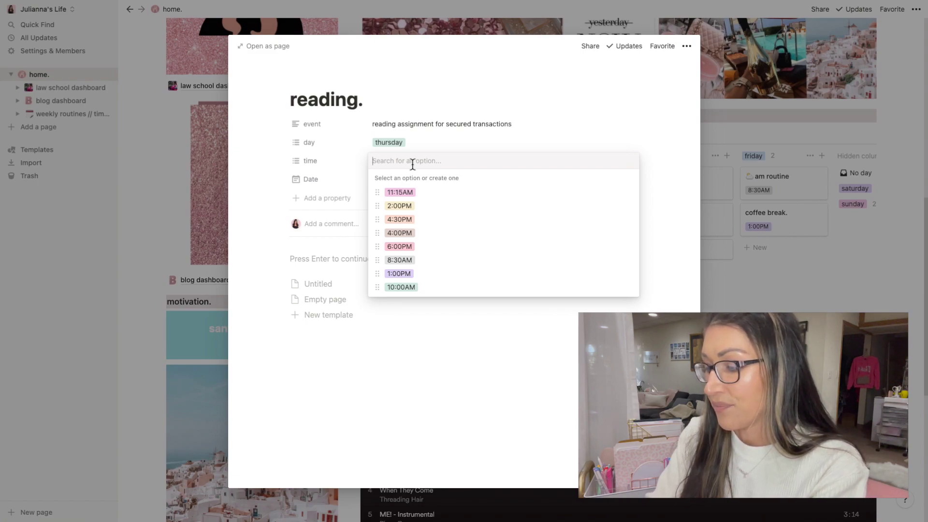
type("2")
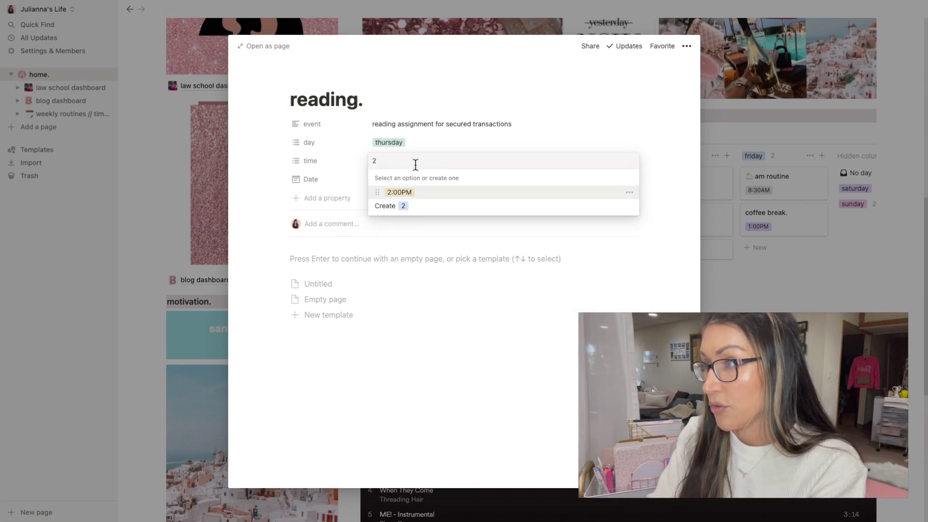
left_click(404, 193)
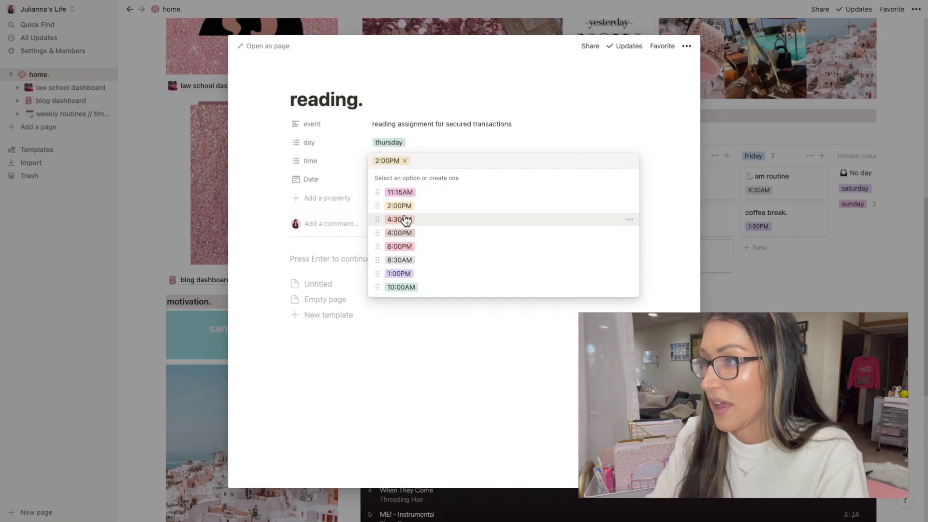
left_click(430, 314)
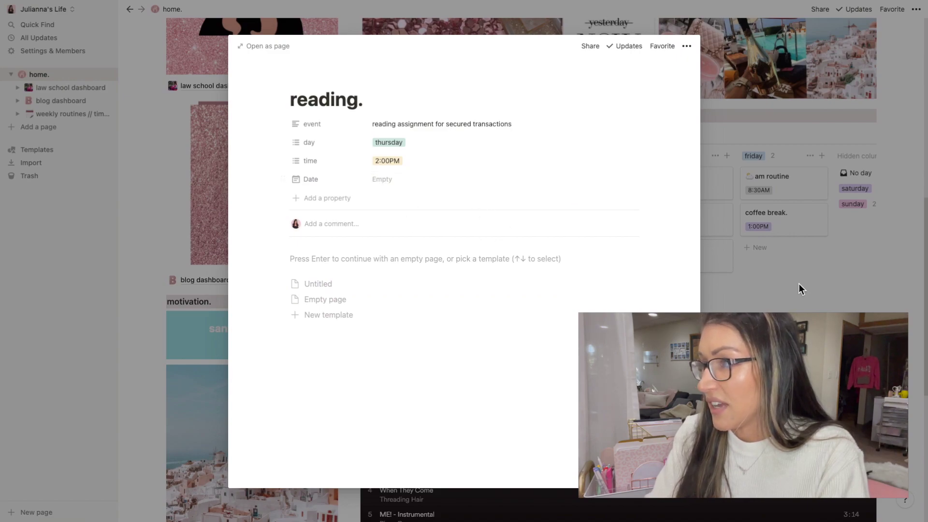
Close the "reading." card and open the law school dashboard page from the home page's quick links
left_click(750, 303)
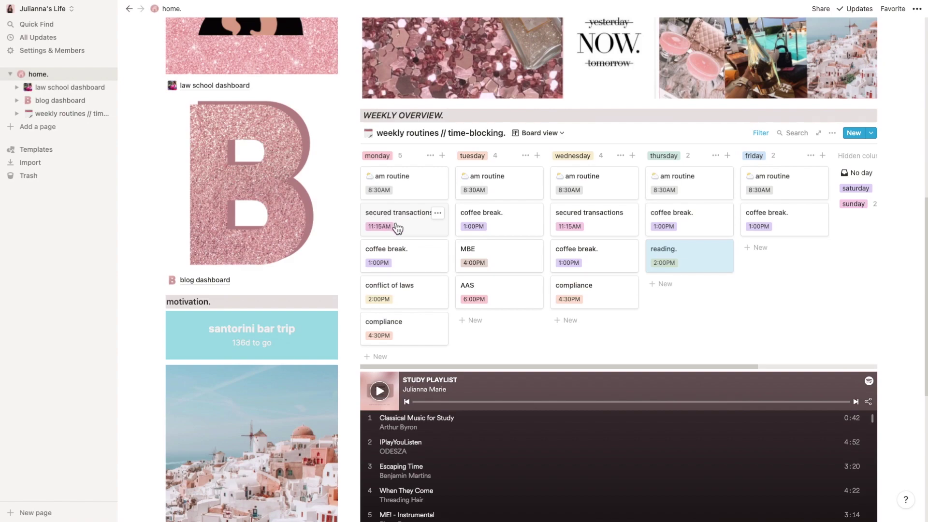
scroll(397, 227, "down", 5)
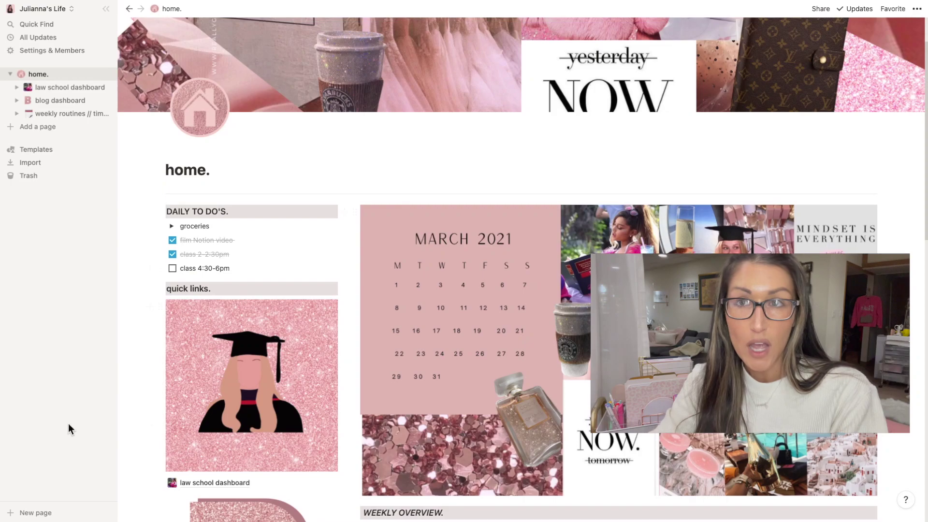
left_click(220, 482)
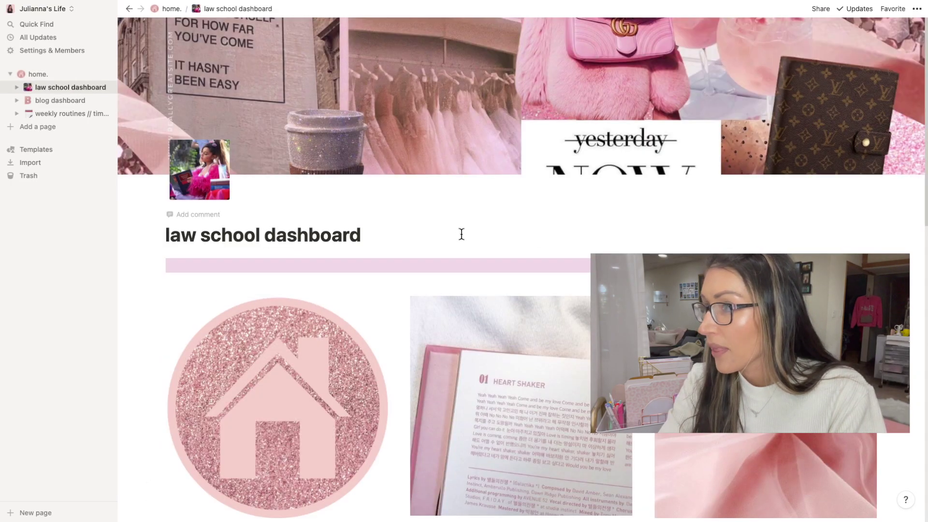
Look over the law school dashboard's linked pages and the upcoming assignments table under weekly overview
scroll(462, 234, "down", 2)
scroll(427, 205, "down", 3)
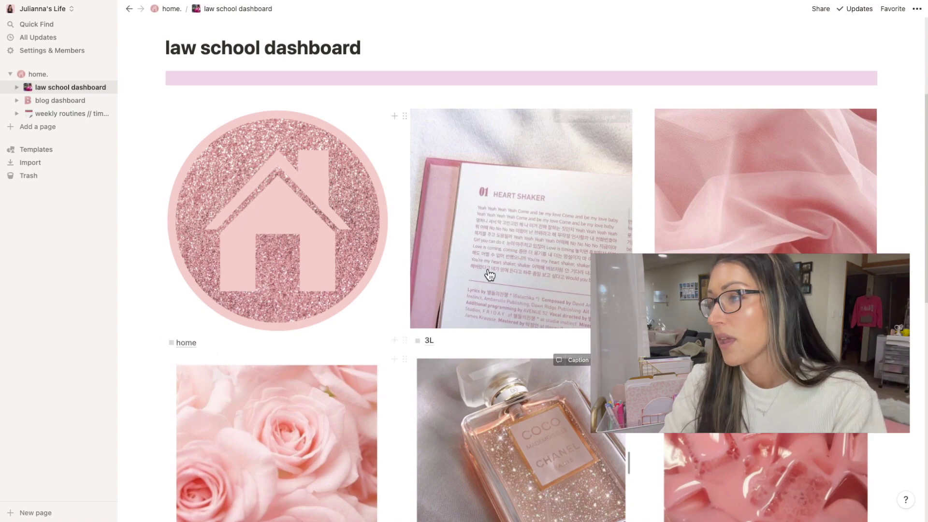
scroll(495, 269, "down", 5)
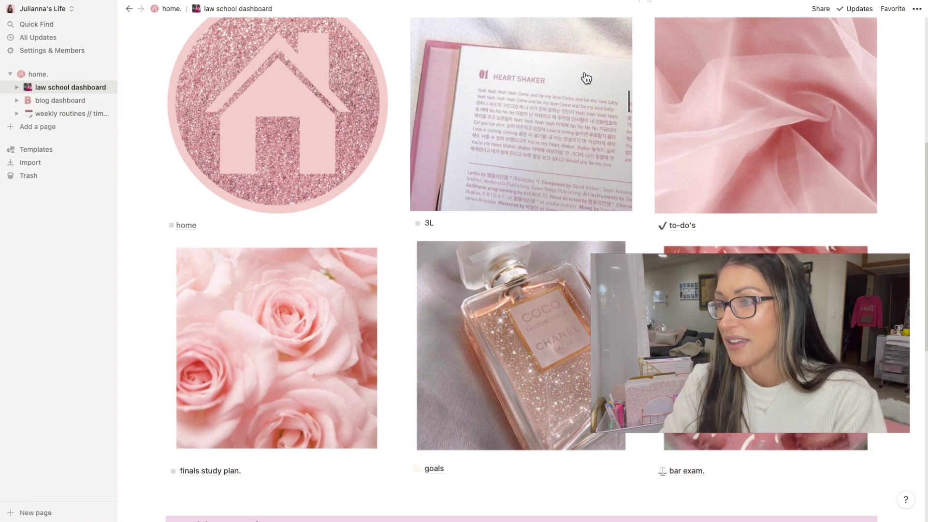
scroll(294, 213, "down", 2)
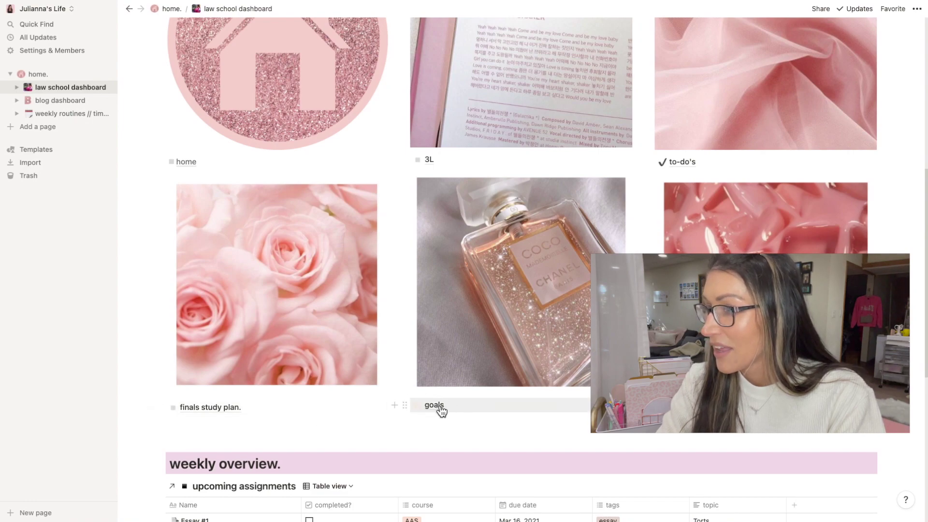
scroll(421, 392, "down", 5)
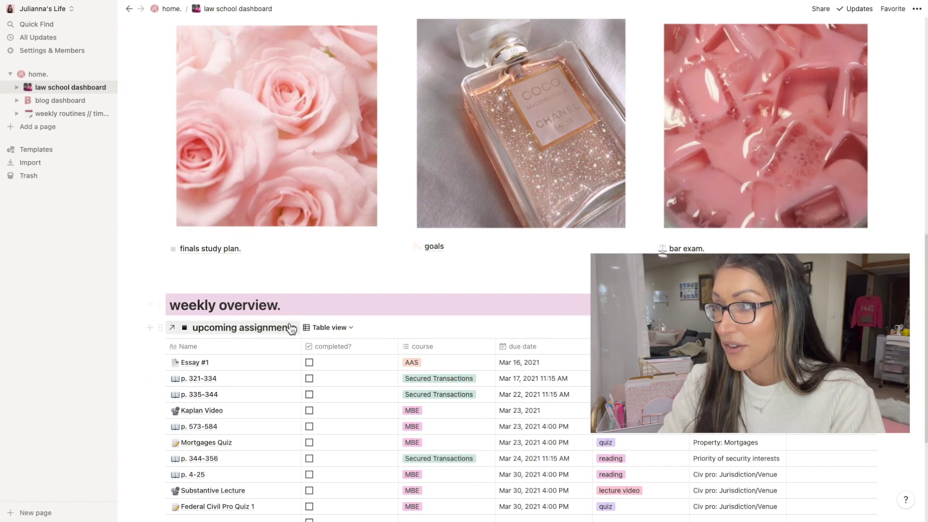
scroll(528, 368, "down", 3)
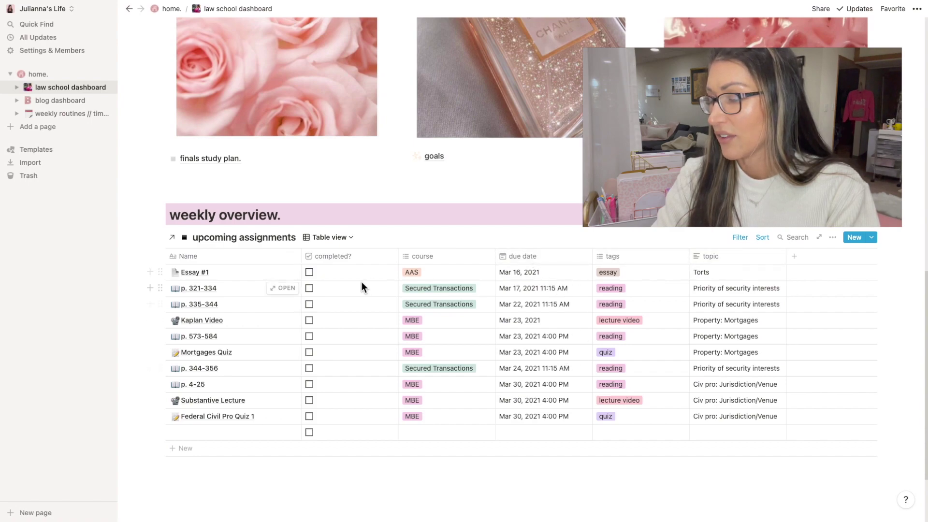
Add a Calendar view to the upcoming assignments database and look over its month of assignments
left_click(341, 238)
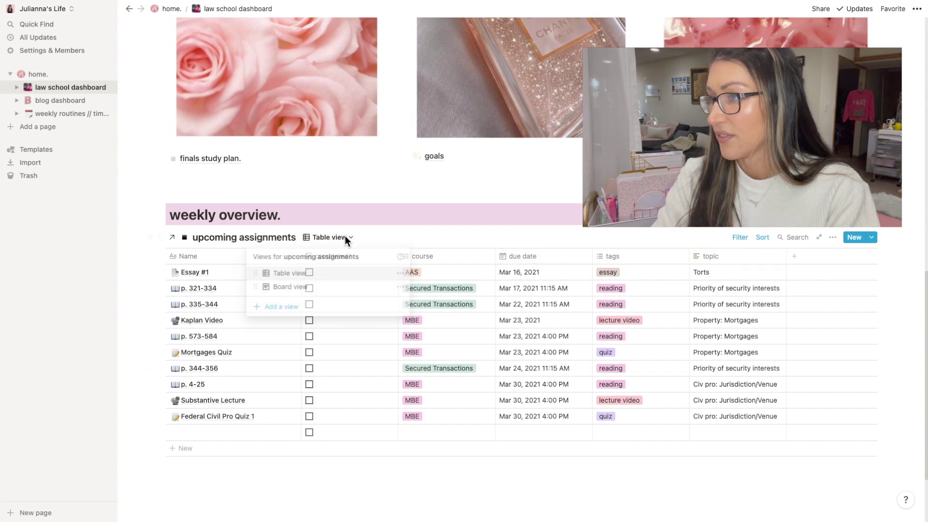
left_click(288, 307)
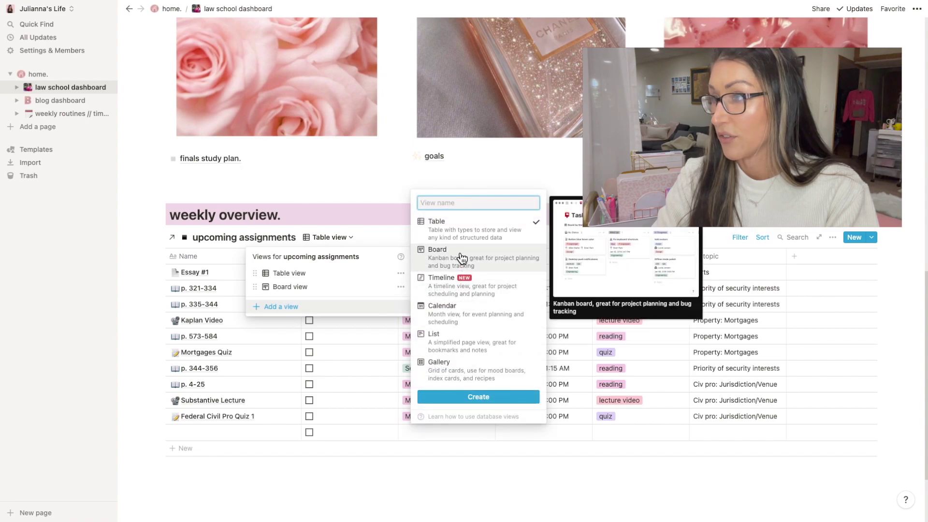
mouse_move(454, 319)
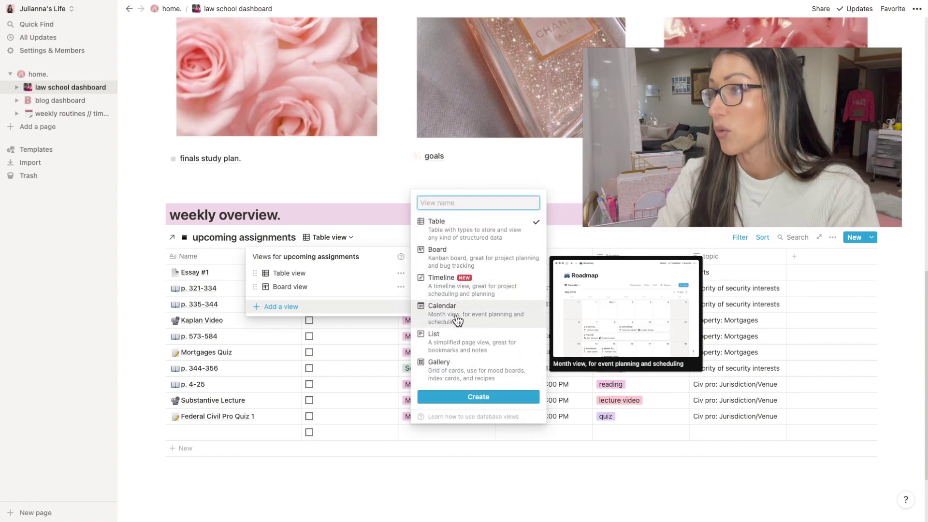
left_click(457, 319)
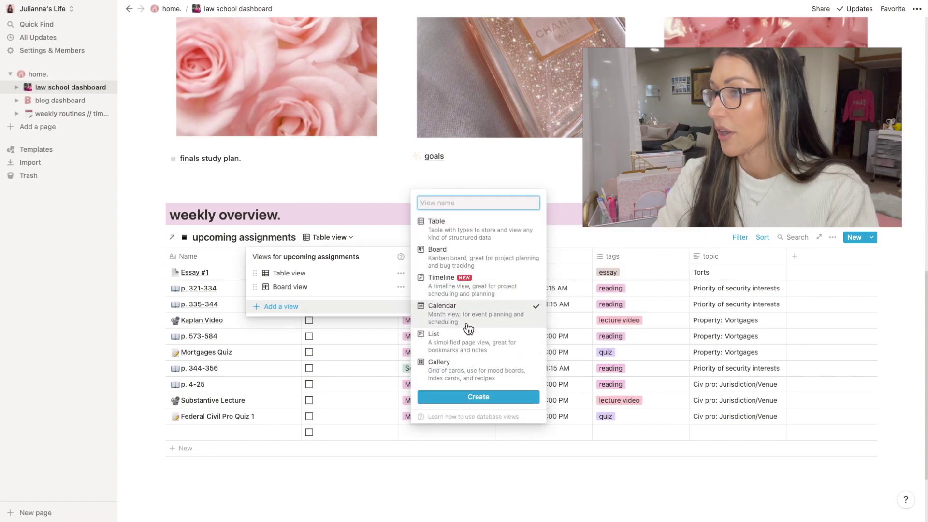
left_click(467, 397)
scroll(468, 393, "down", 5)
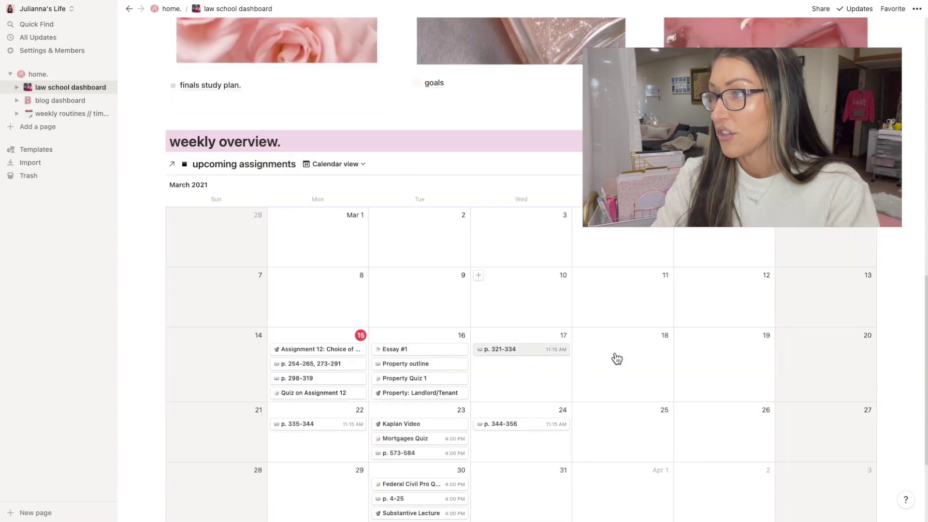
scroll(698, 355, "down", 3)
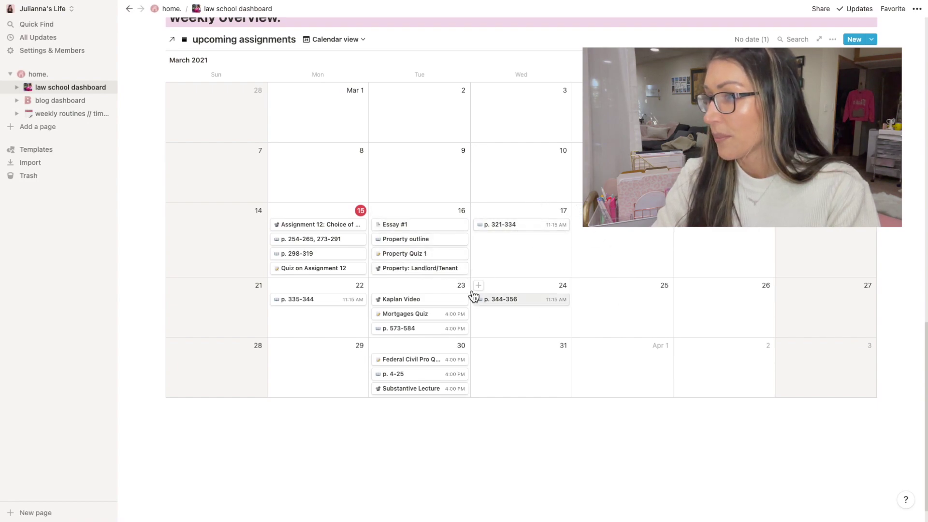
View the upcoming assignments as a board grouped by tags and return the database to Table view
scroll(327, 319, "up", 5)
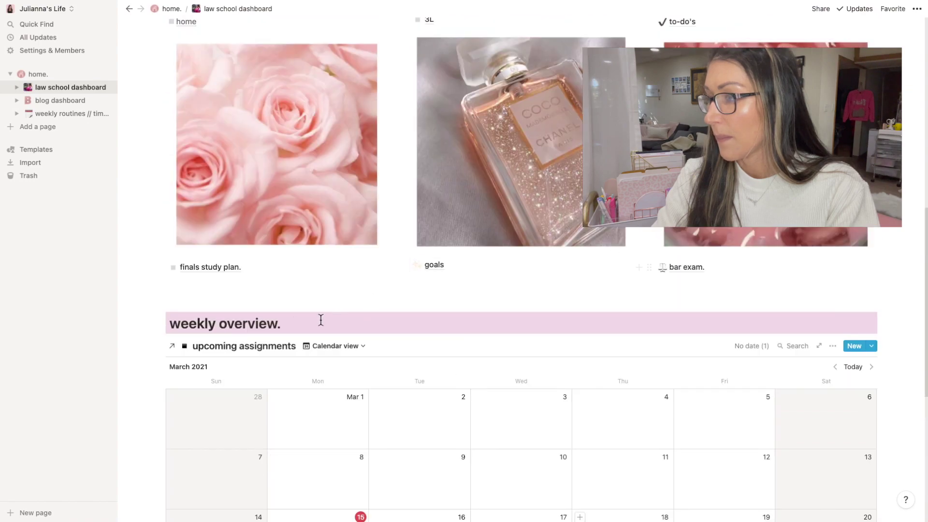
left_click(363, 346)
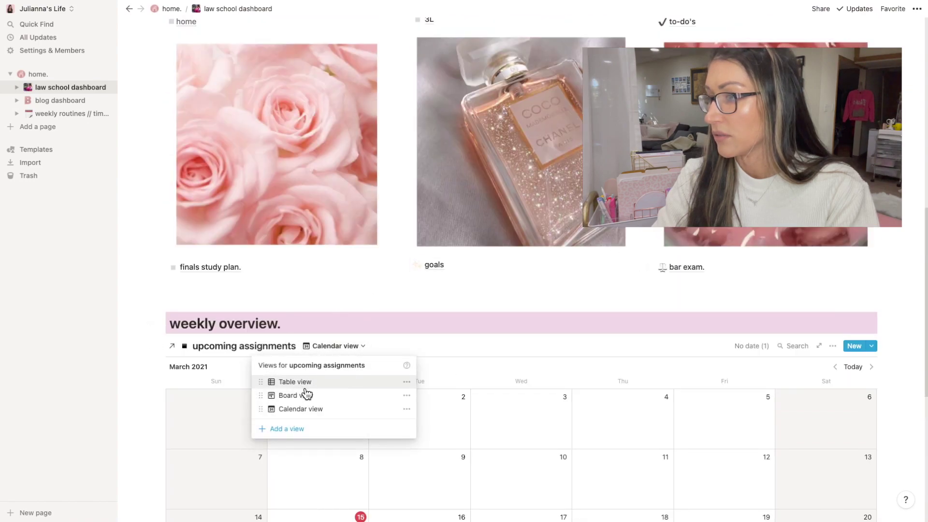
left_click(316, 396)
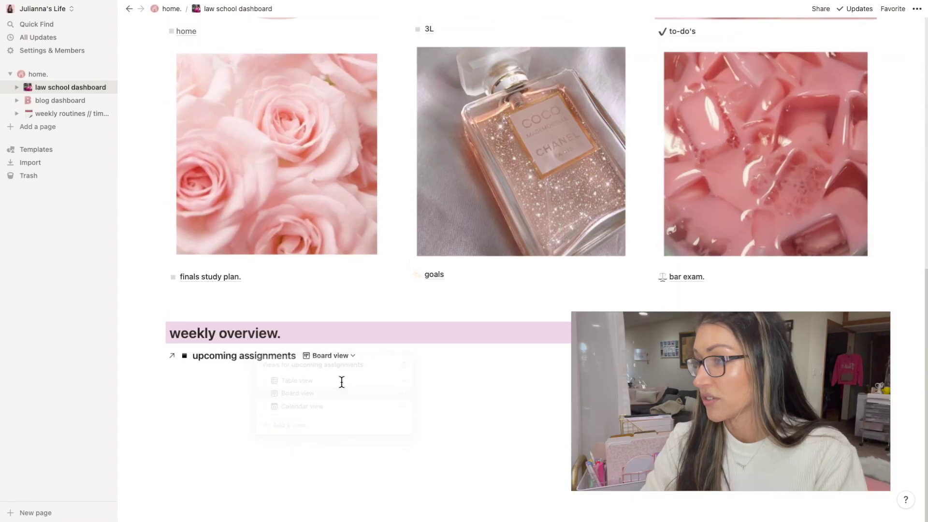
scroll(520, 295, "down", 2)
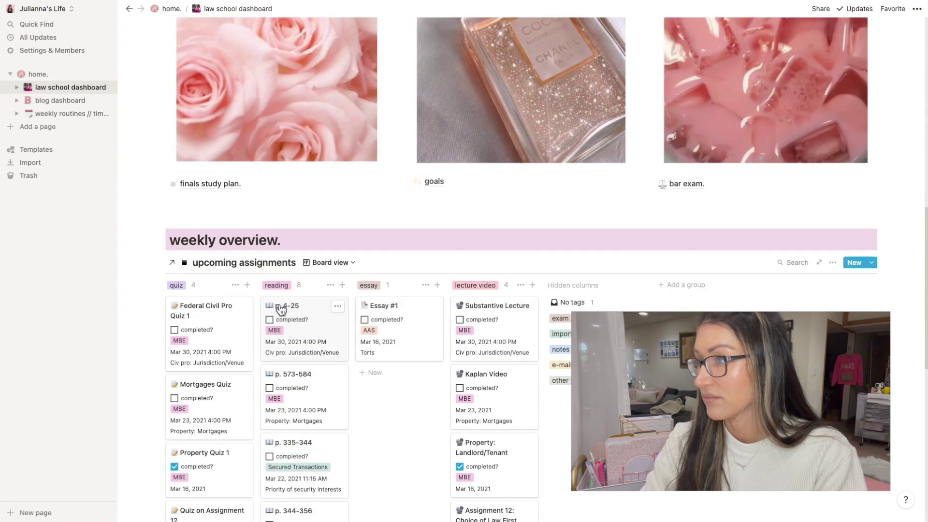
scroll(290, 310, "down", 2)
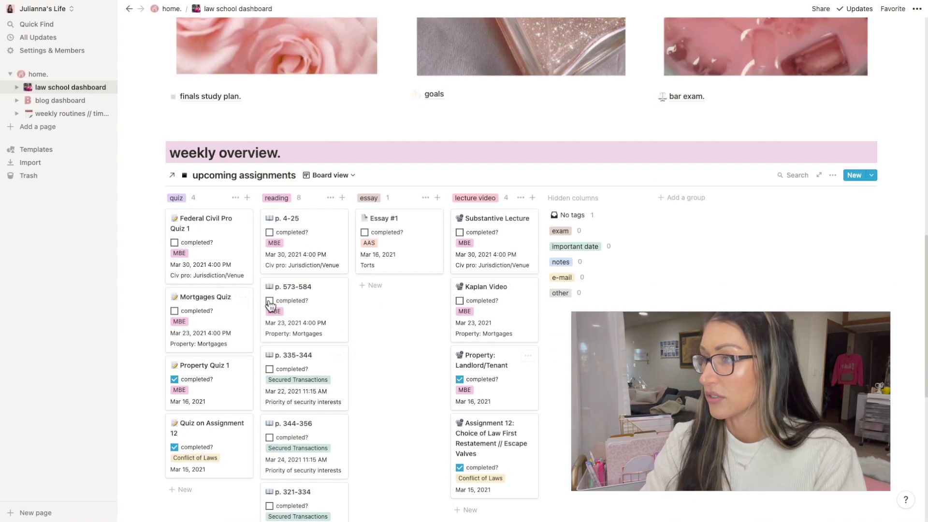
left_click(352, 178)
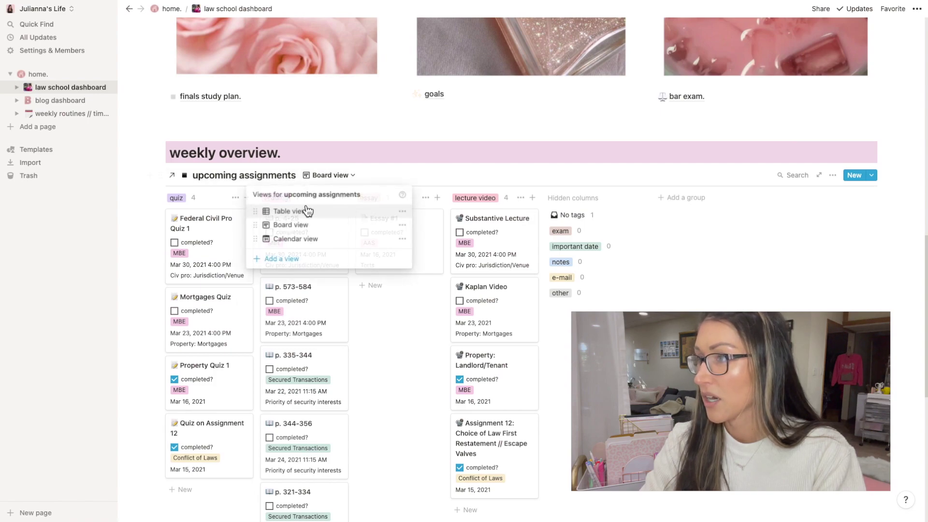
left_click(306, 211)
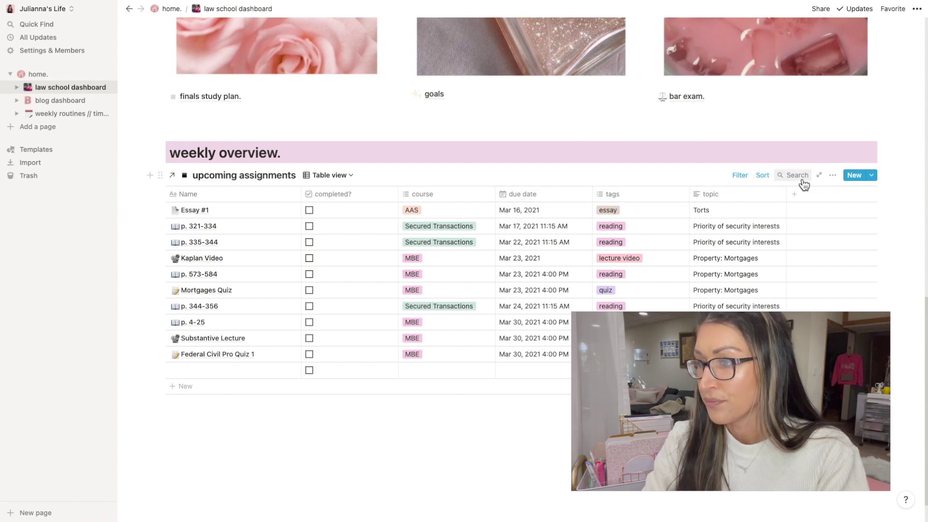
Inspect the sort and filter settings of the upcoming assignments Table view
left_click(762, 176)
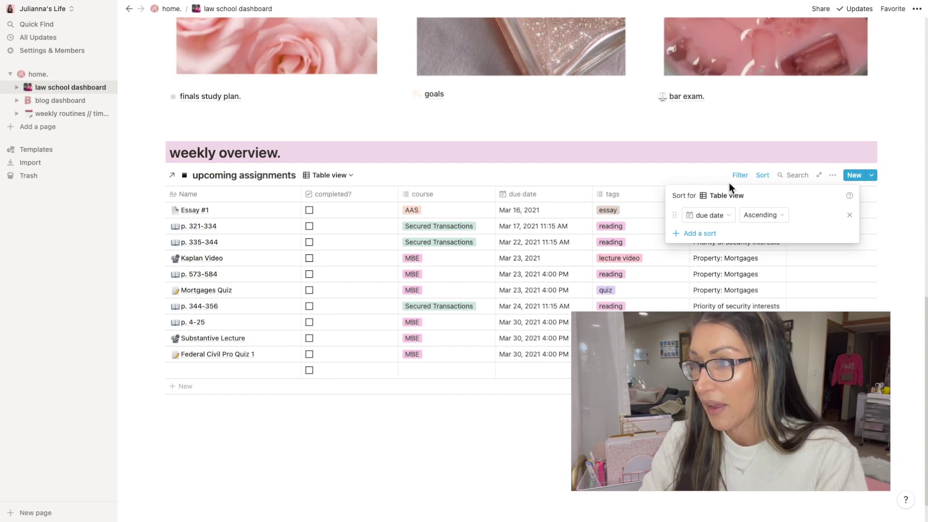
left_click(683, 169)
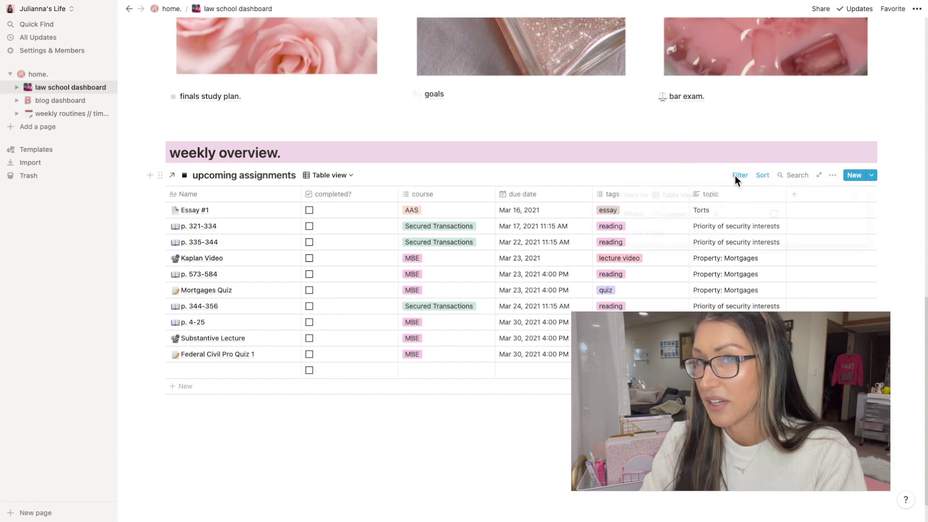
left_click(737, 175)
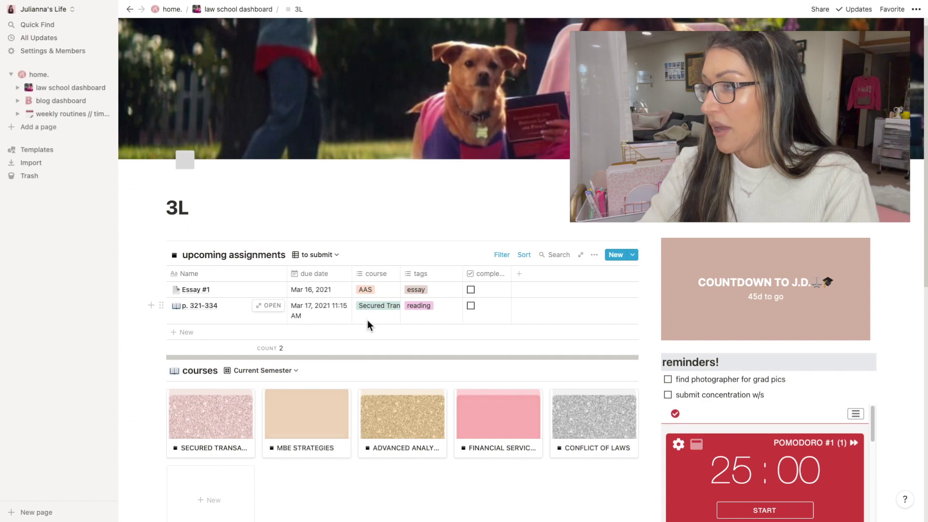
Look through the 3L page's assignments to submit, current courses, reminders and timeline sections
scroll(367, 320, "down", 2)
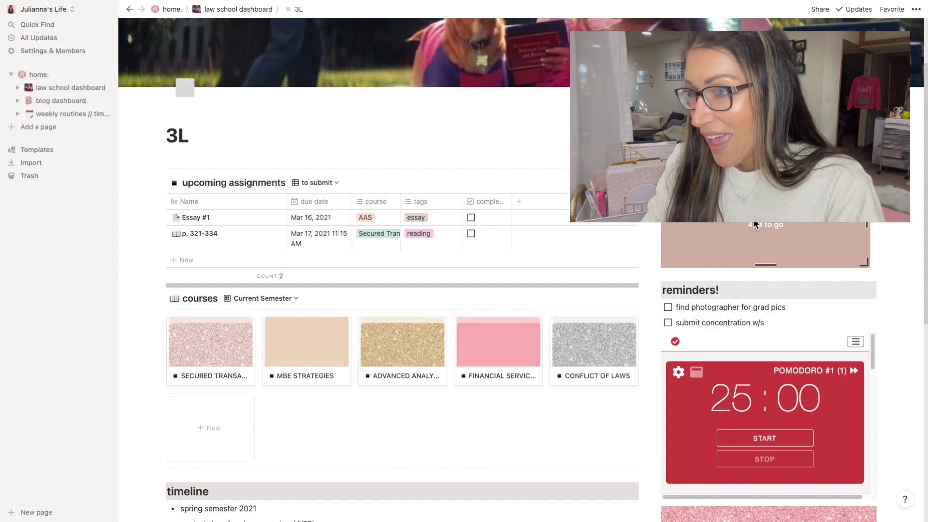
mouse_move(914, 10)
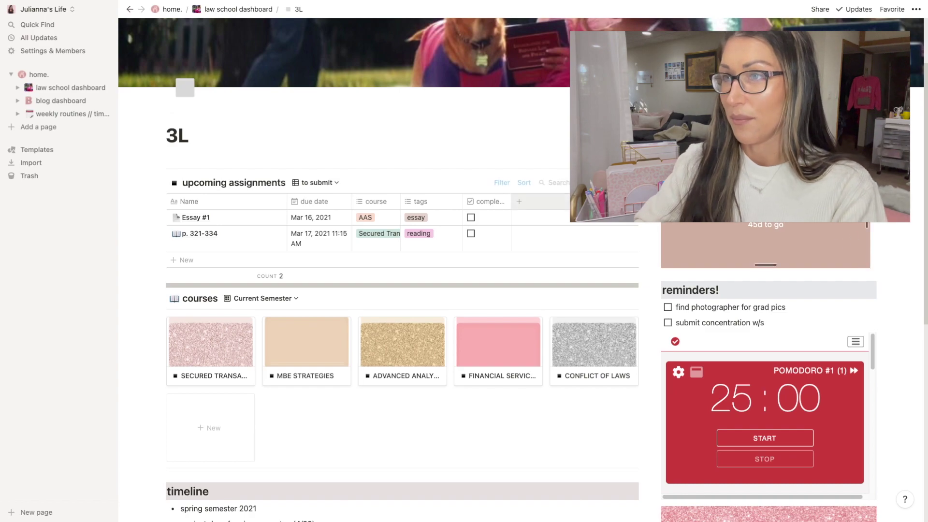
scroll(741, 224, "down", 8)
Browse the media and embed block types available for the empty line under the graduation section, without inserting one
left_click(458, 335)
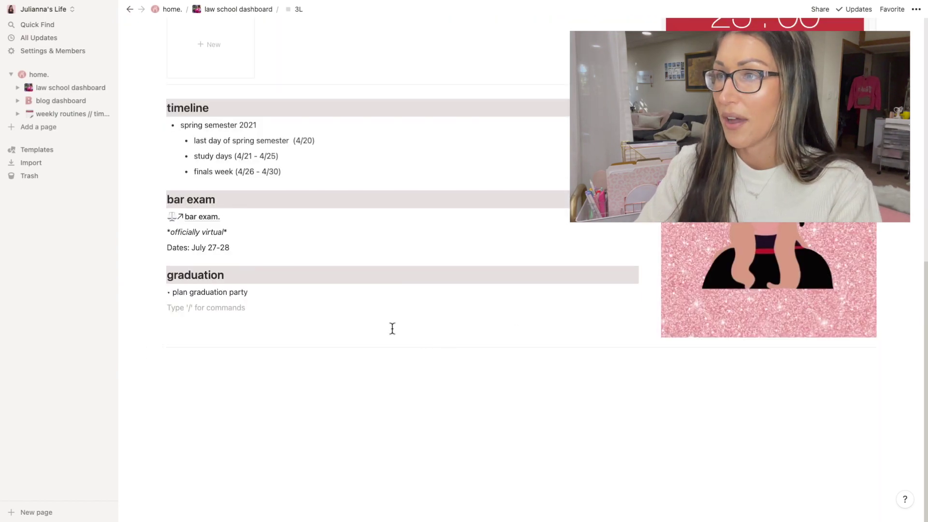
type("/")
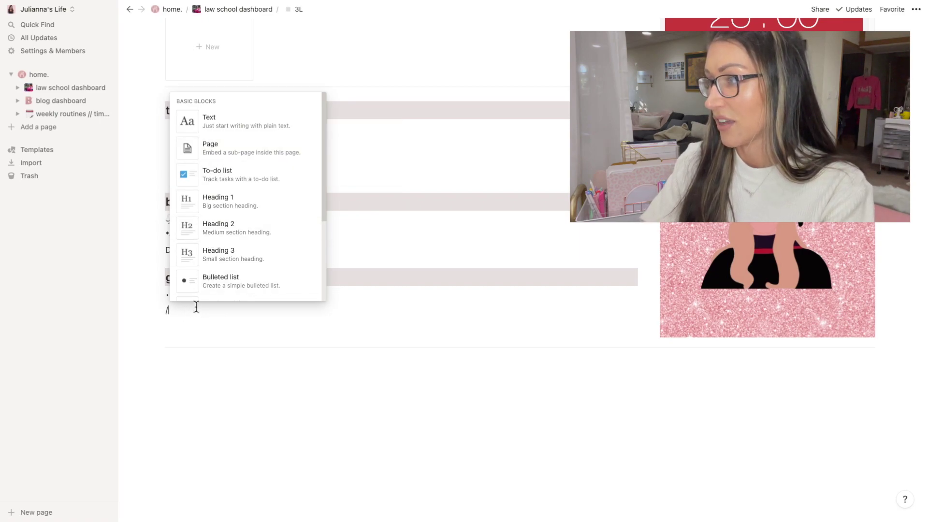
scroll(209, 292, "down", 10)
scroll(252, 282, "down", 3)
scroll(252, 281, "up", 3)
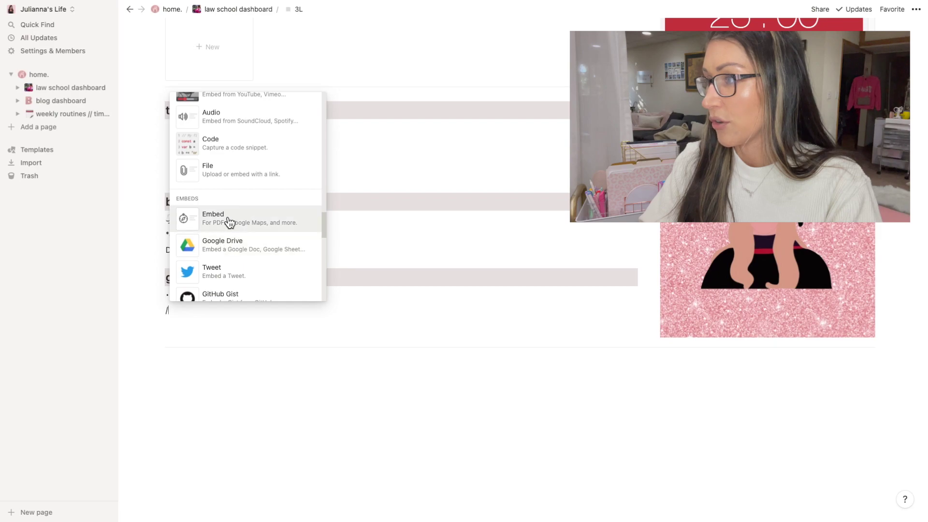
scroll(276, 227, "up", 4)
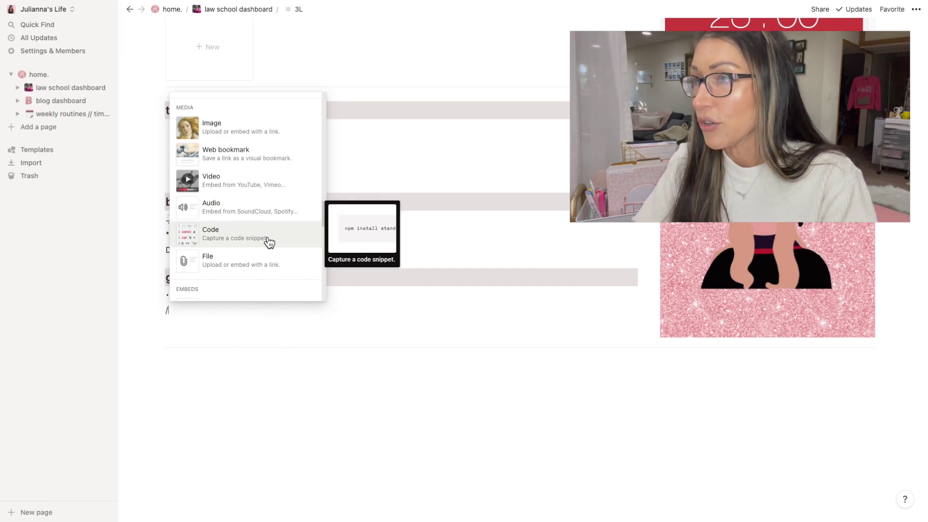
key("BackSpace")
Examine the Pomodoro timer embedded under the 3L page's reminders, including its TODO area
scroll(229, 332, "up", 6)
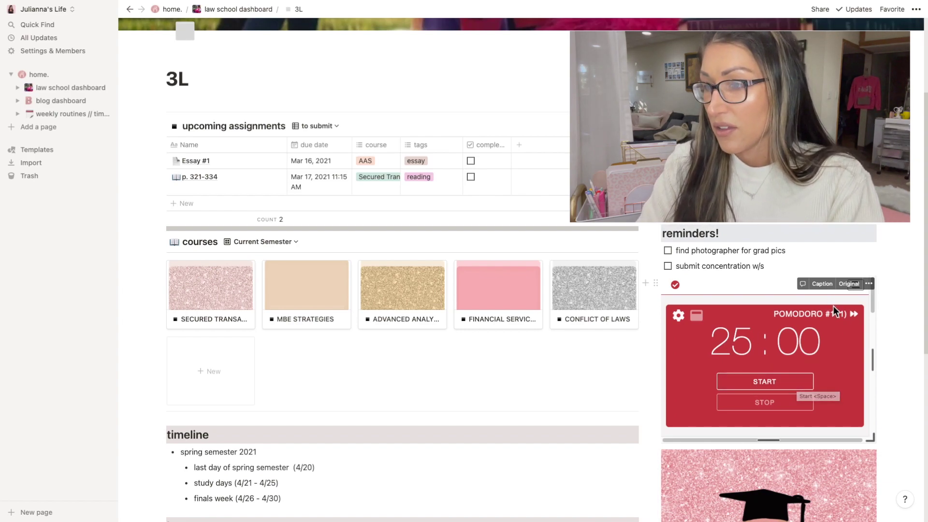
scroll(792, 401, "down", 2)
scroll(839, 374, "down", 2)
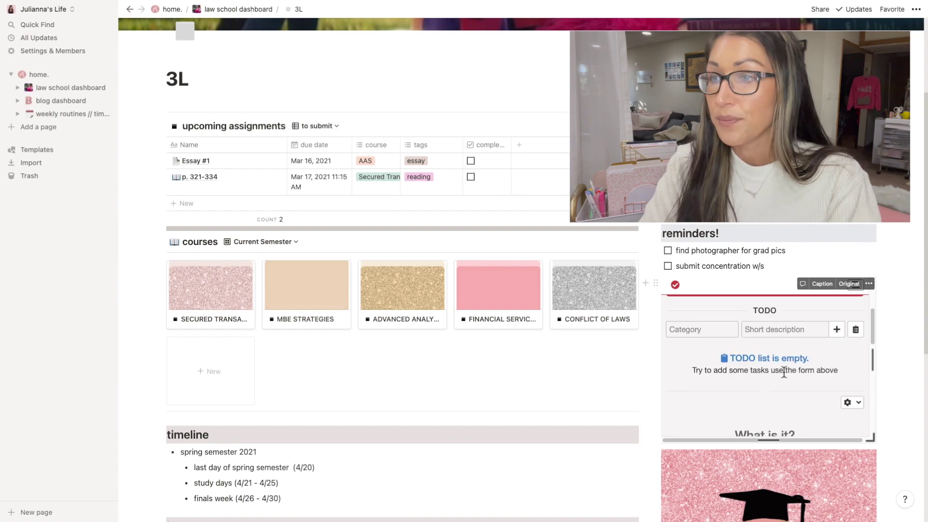
scroll(759, 379, "down", 5)
scroll(766, 391, "up", 10)
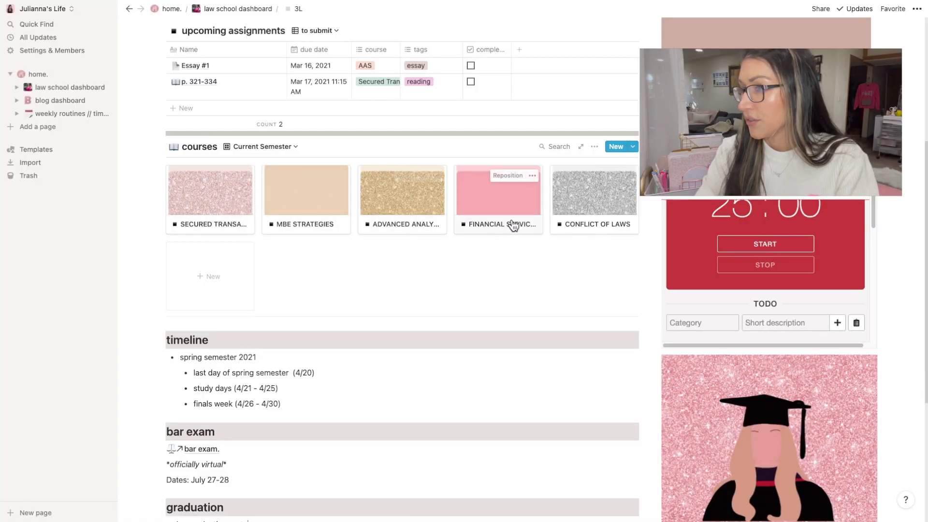
Open the Conflict of Laws course page and check the options available for its Class property, leaving the selection as it is
left_click(601, 224)
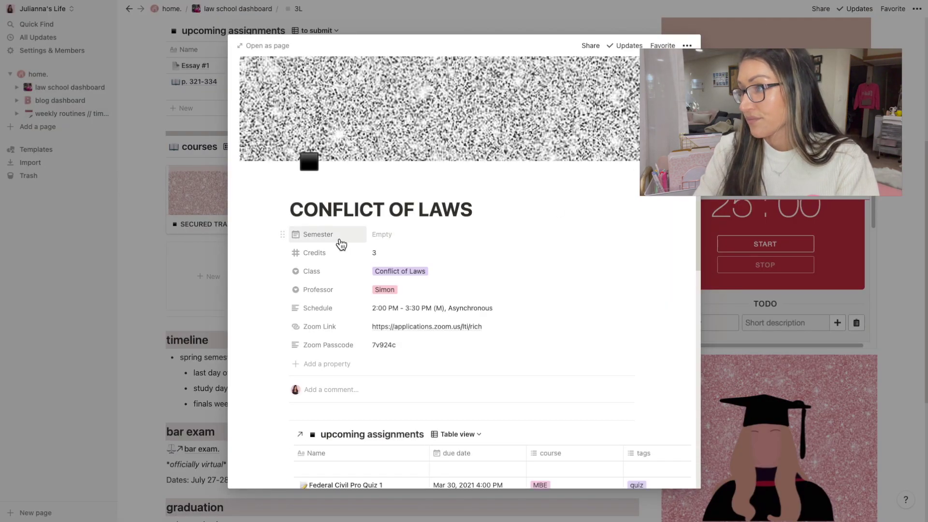
scroll(386, 217, "down", 2)
left_click(472, 176)
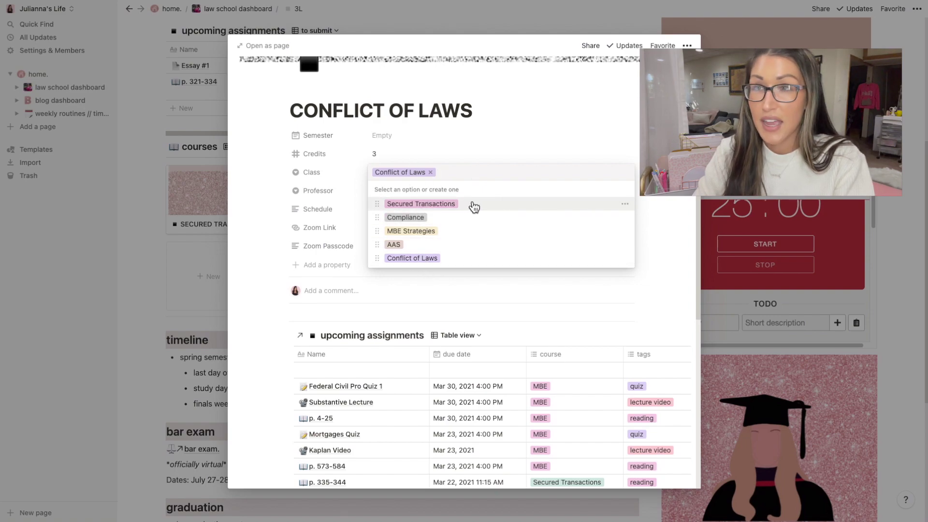
left_click(274, 235)
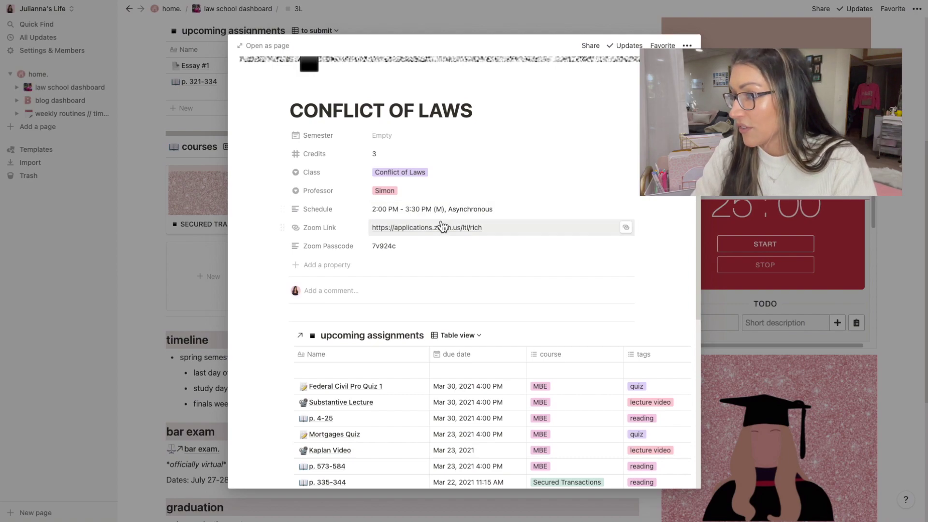
Look through the Conflict of Laws page's upcoming assignments table and its Syllabus & Resources section
scroll(501, 262, "down", 5)
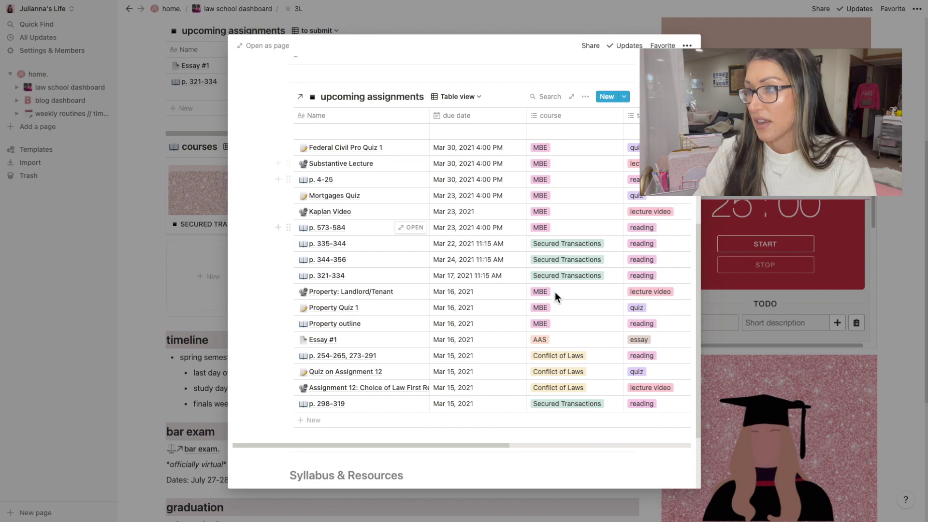
scroll(566, 321, "down", 1)
scroll(567, 321, "down", 3)
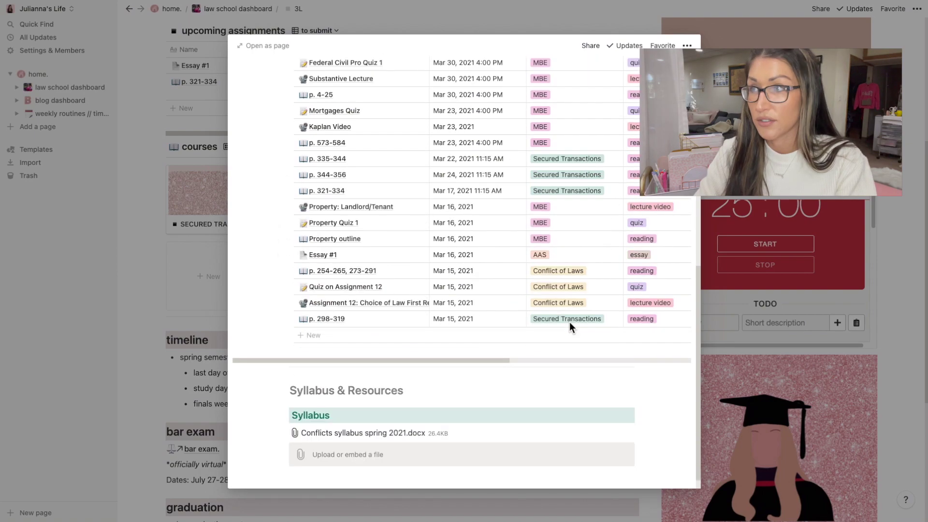
scroll(474, 315, "down", 1)
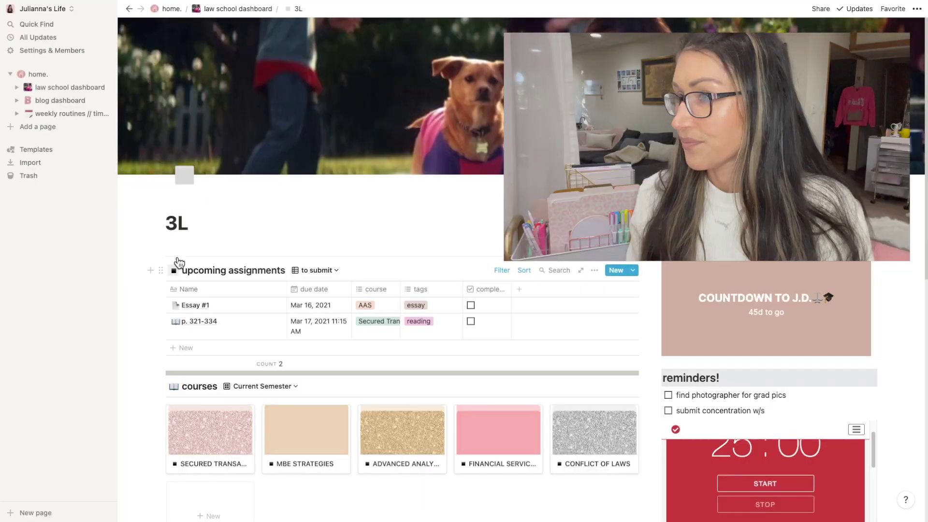
Open the bar exam page from the law school dashboard and view its topics table, returning to the bar exam page
left_click(254, 8)
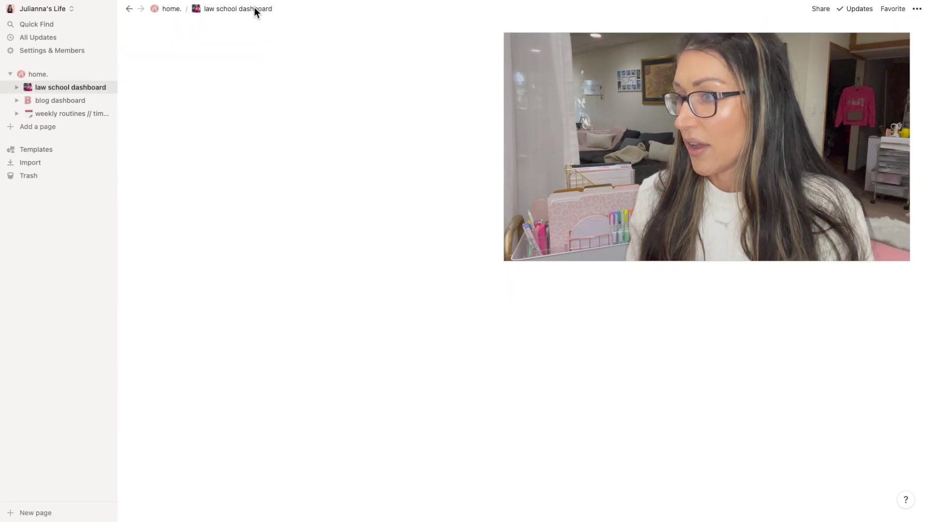
scroll(682, 432, "down", 6)
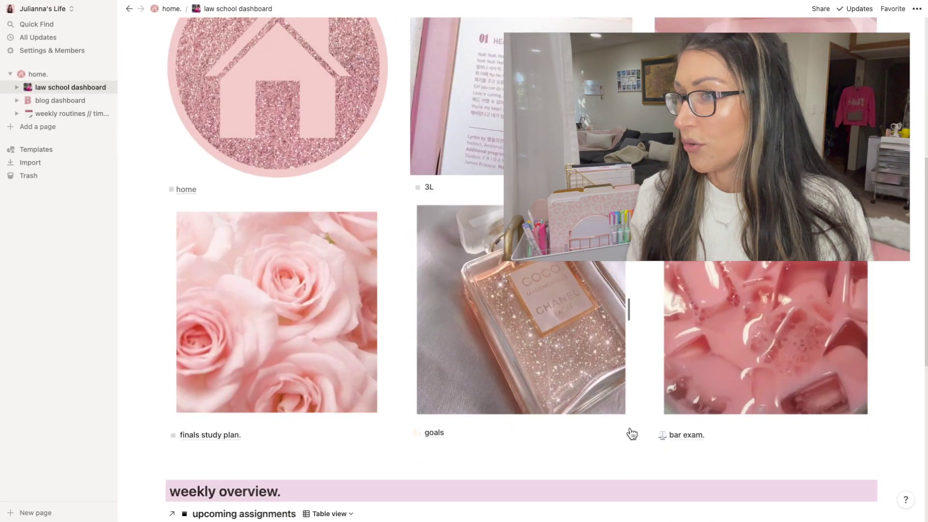
scroll(531, 415, "down", 2)
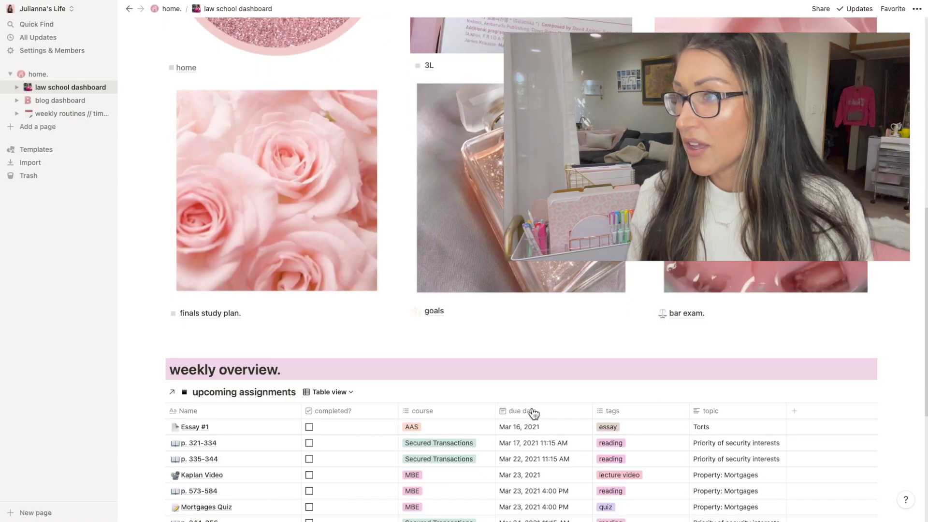
left_click(686, 313)
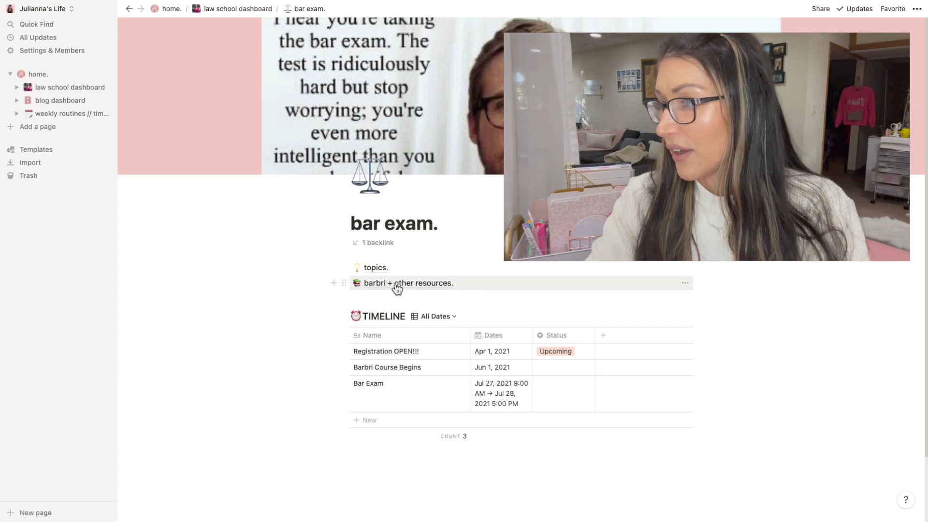
left_click(382, 268)
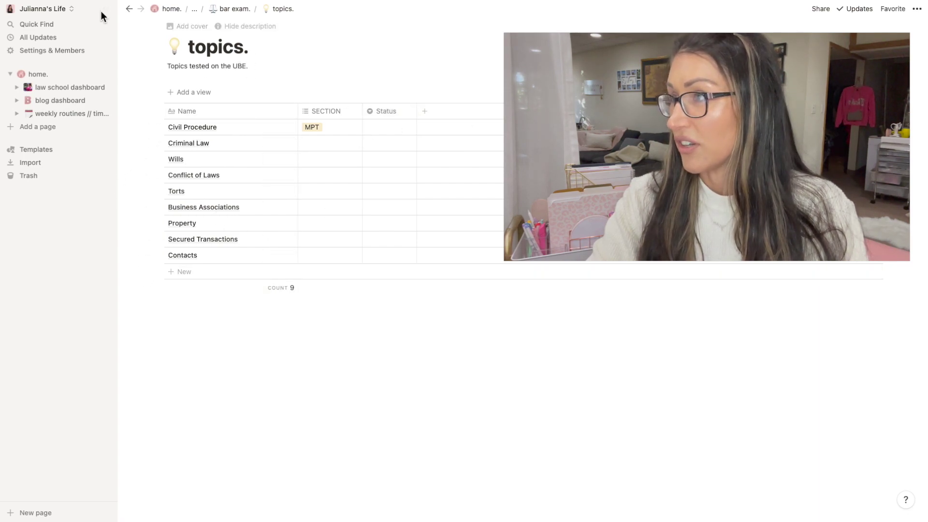
left_click(239, 10)
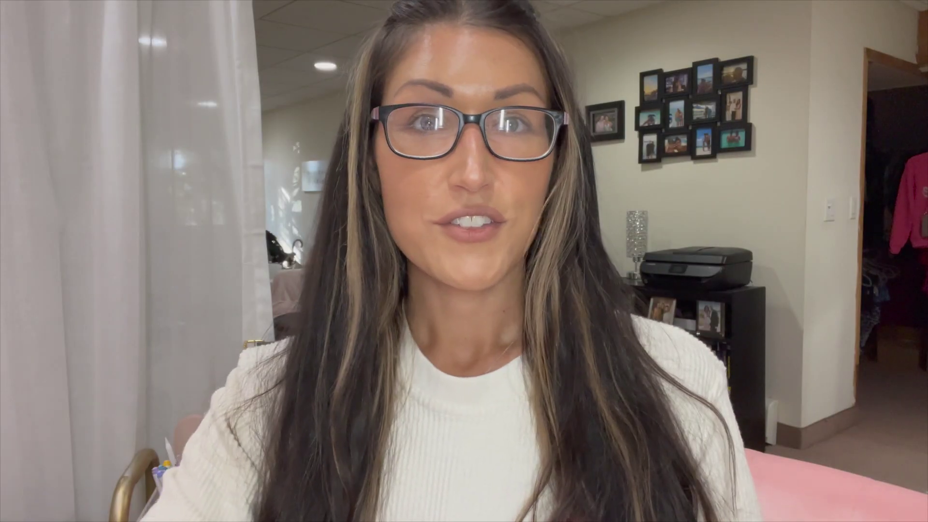